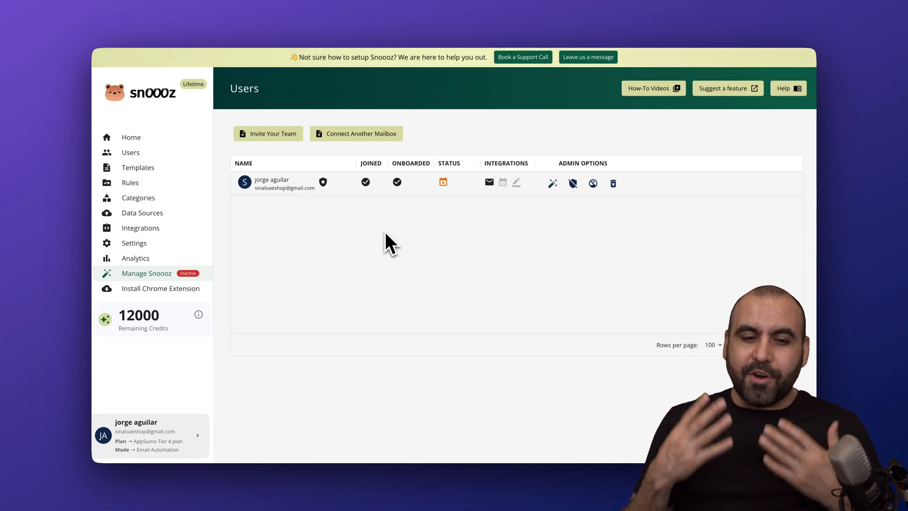
left_click(356, 147)
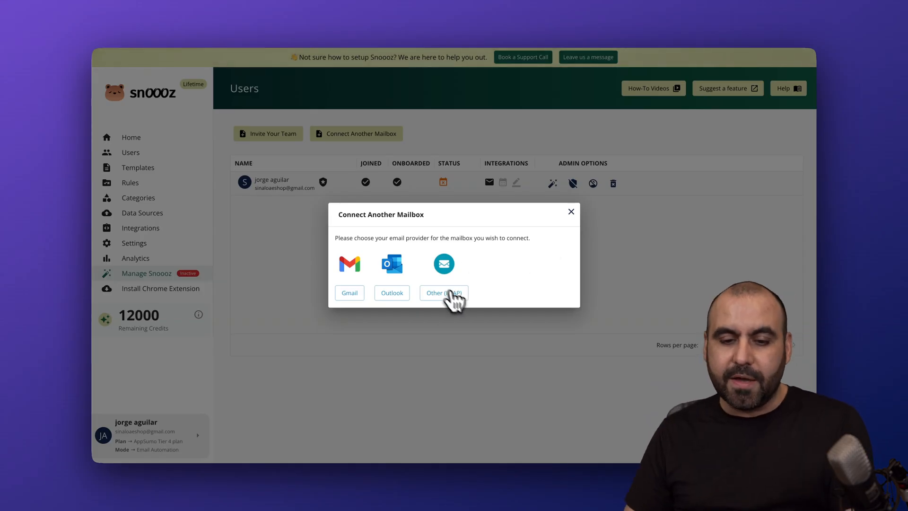
left_click(570, 212)
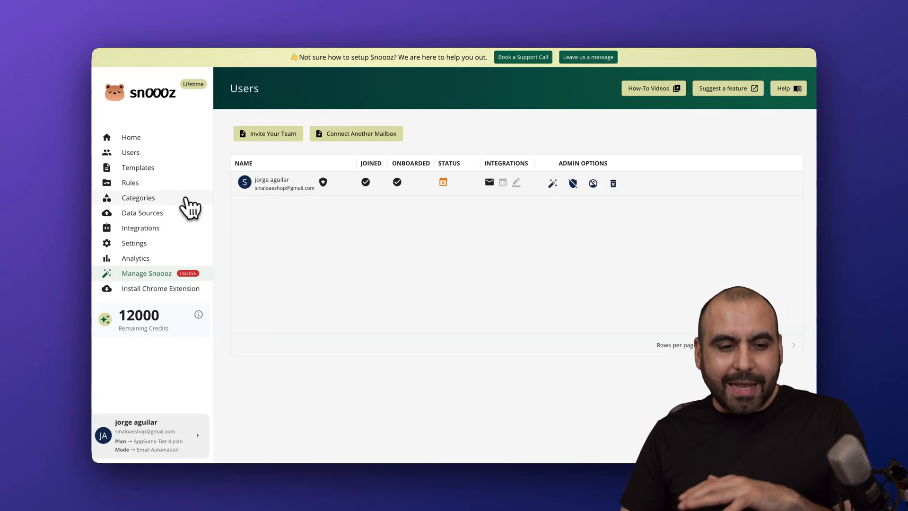
Go to Categories and bring up the New Proposals category for editing
left_click(155, 199)
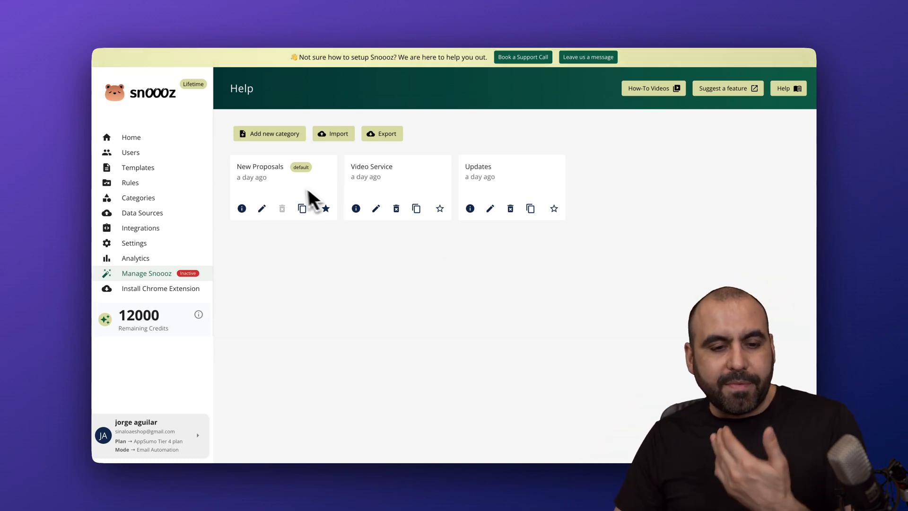
left_click(262, 209)
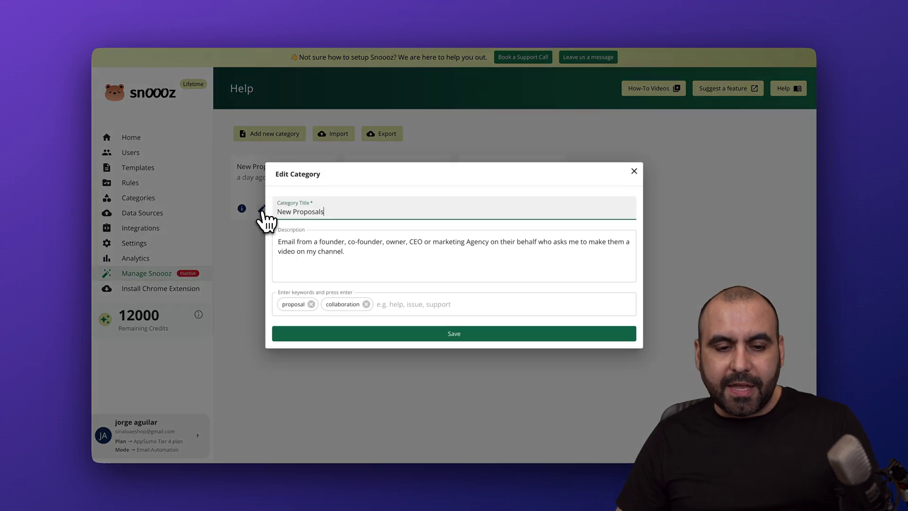
Review the New Proposals description, close the editor unchanged, and go to the Rules page
left_click_drag(346, 252, 278, 243)
left_click(431, 256)
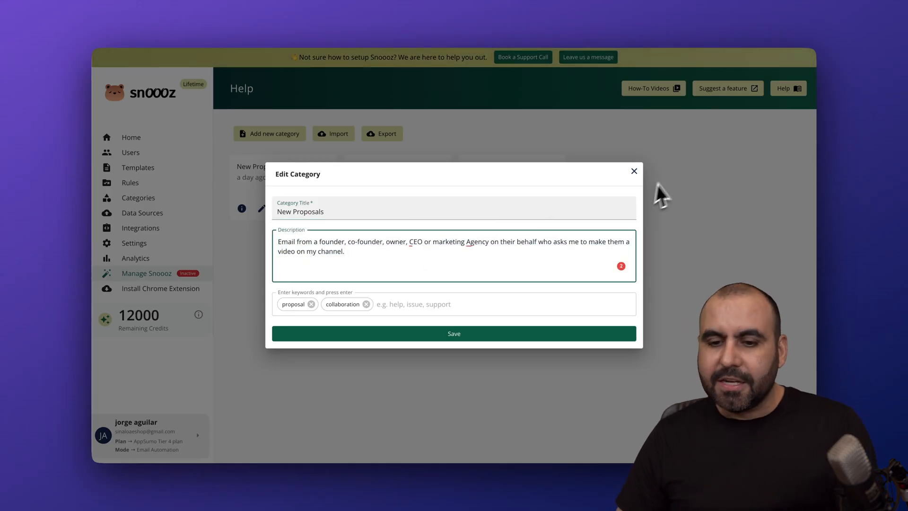
left_click_drag(398, 261, 270, 240)
left_click(348, 262)
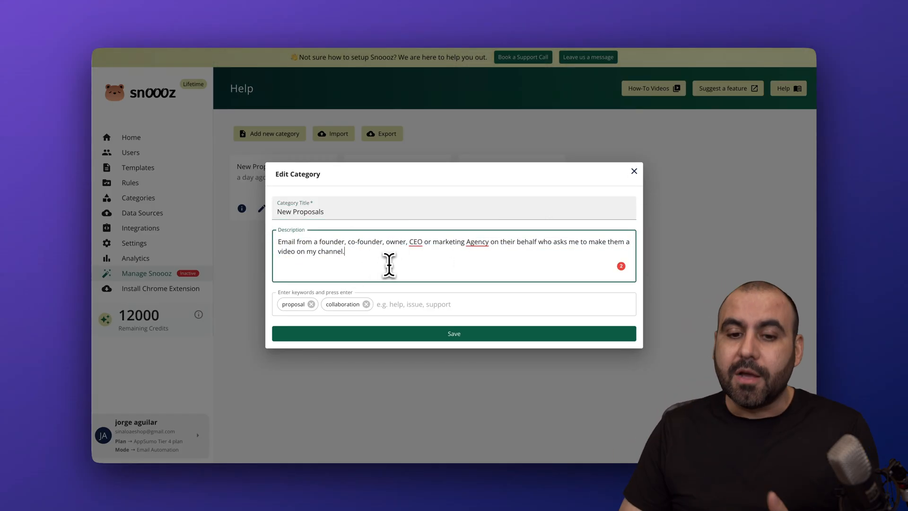
left_click(635, 172)
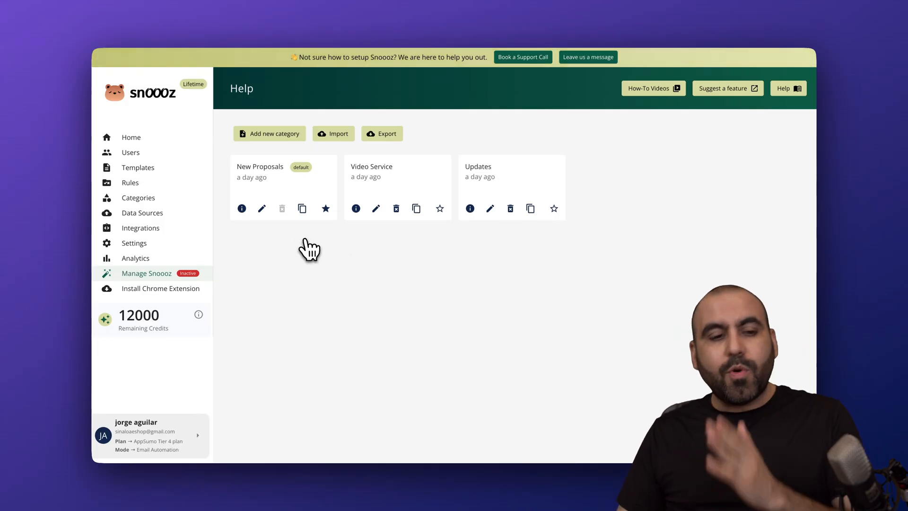
left_click(153, 182)
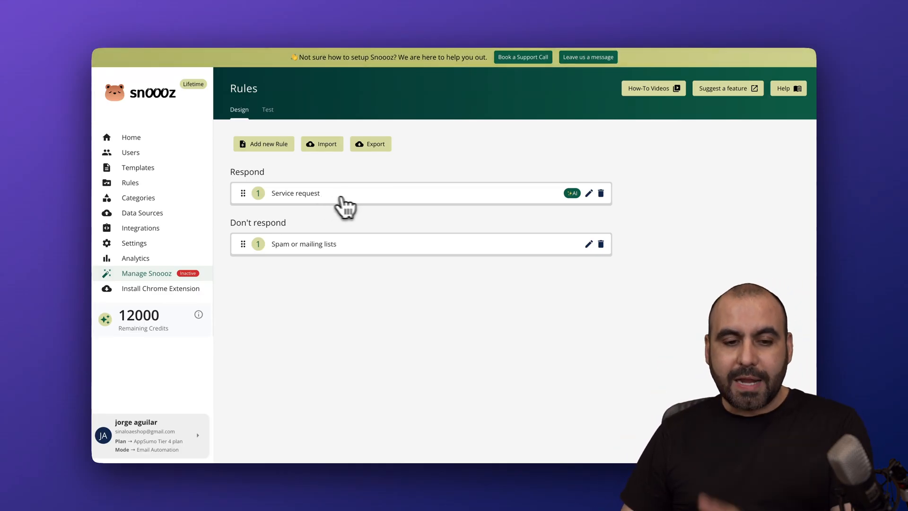
Edit the Service request rule and inspect its Message: Category equals condition without changing it
left_click(589, 193)
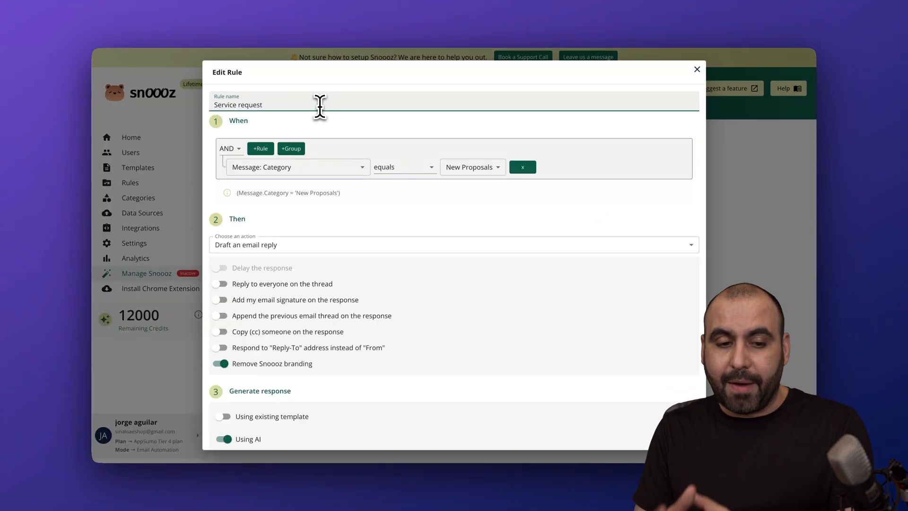
left_click(325, 173)
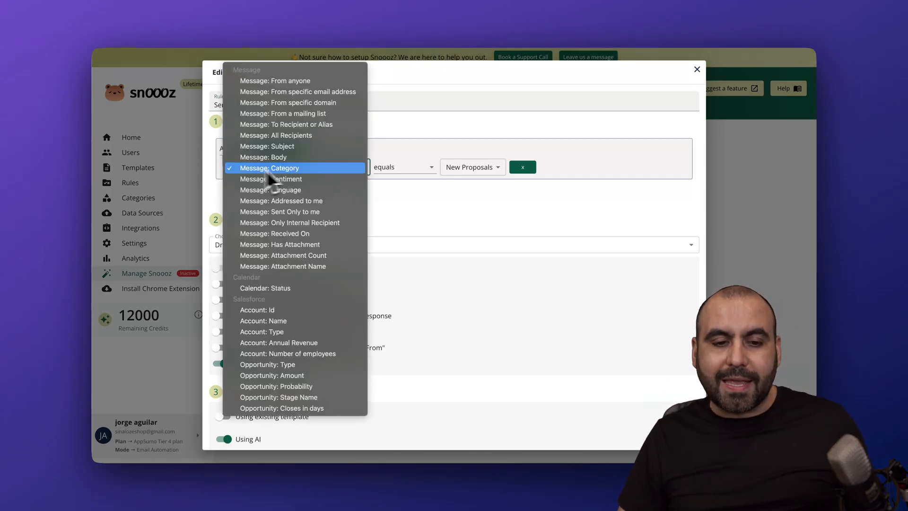
left_click(297, 169)
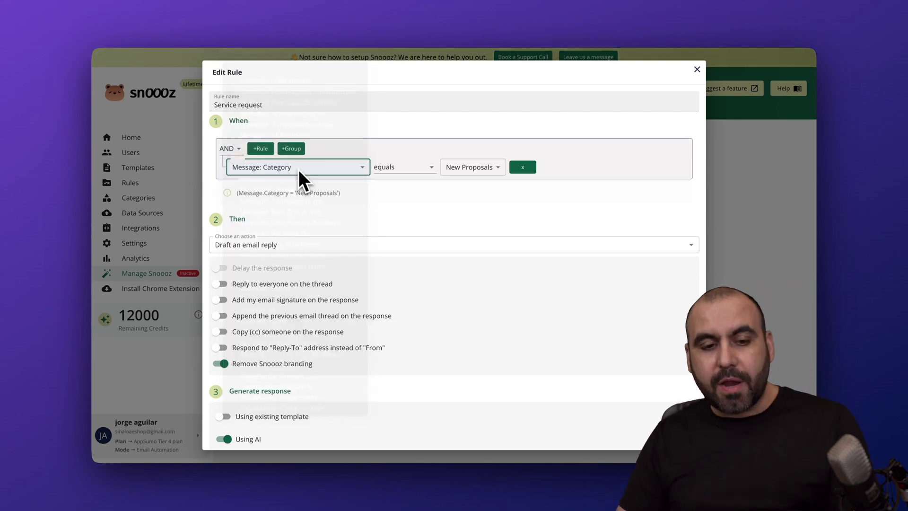
left_click(394, 189)
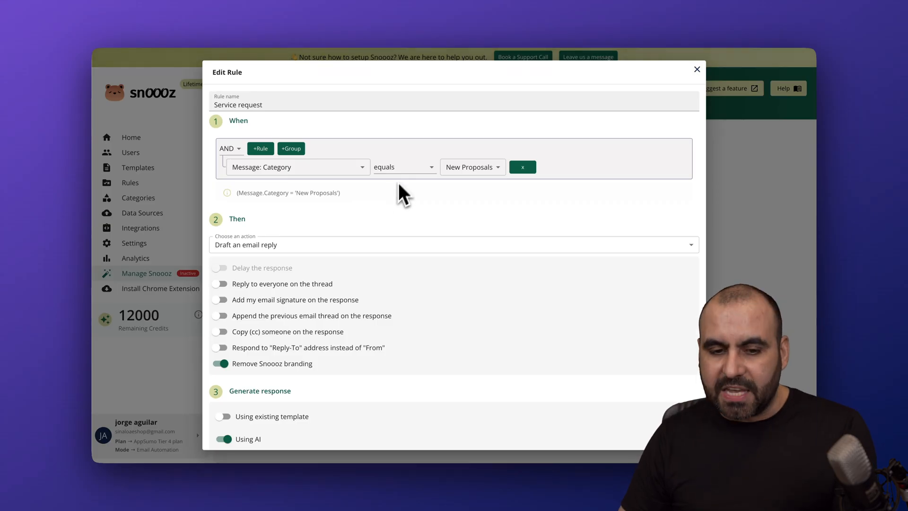
left_click(404, 169)
left_click(469, 166)
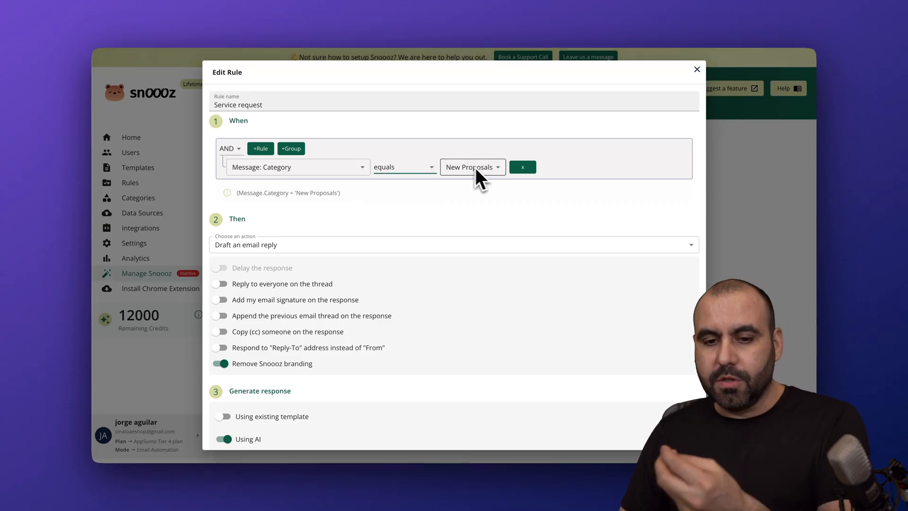
scroll(431, 198, "down", 1)
scroll(431, 199, "down", 2)
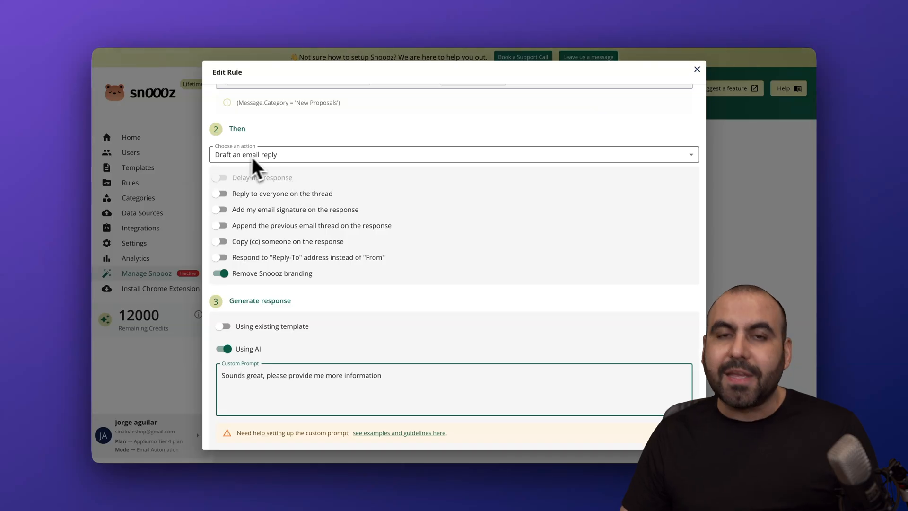
scroll(291, 164, "down", 1)
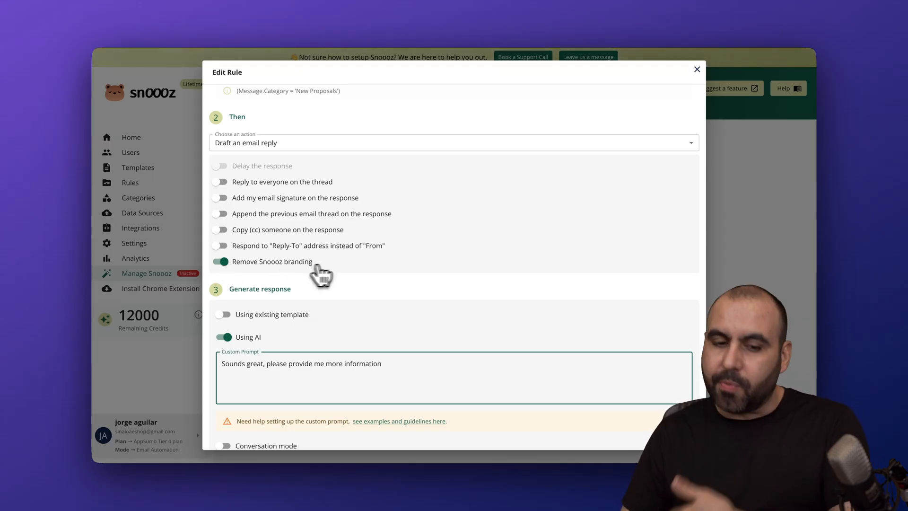
scroll(349, 265, "down", 2)
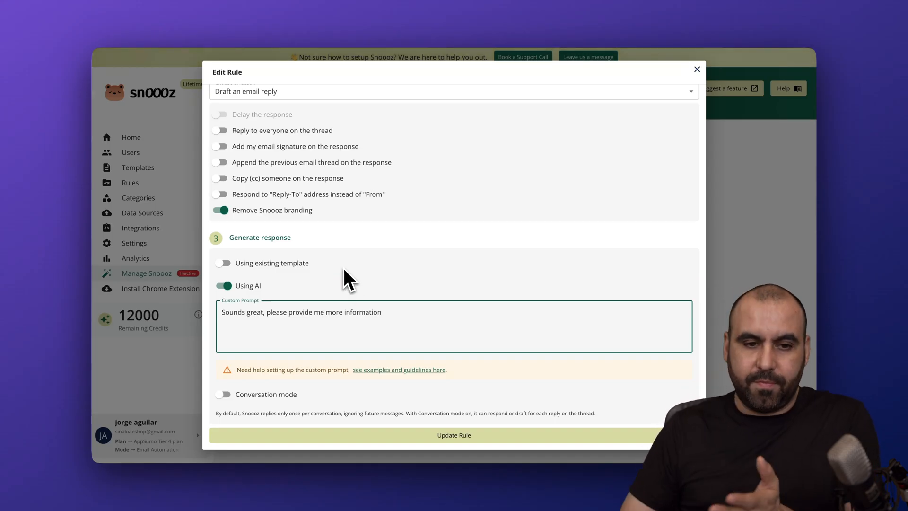
Keep the draft-reply action with an AI-generated response and review its custom prompt
left_click(257, 93)
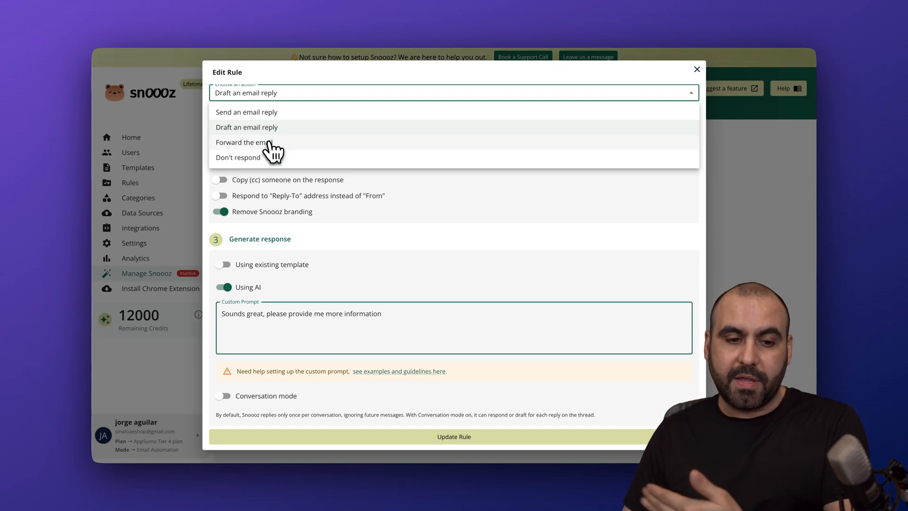
left_click(350, 232)
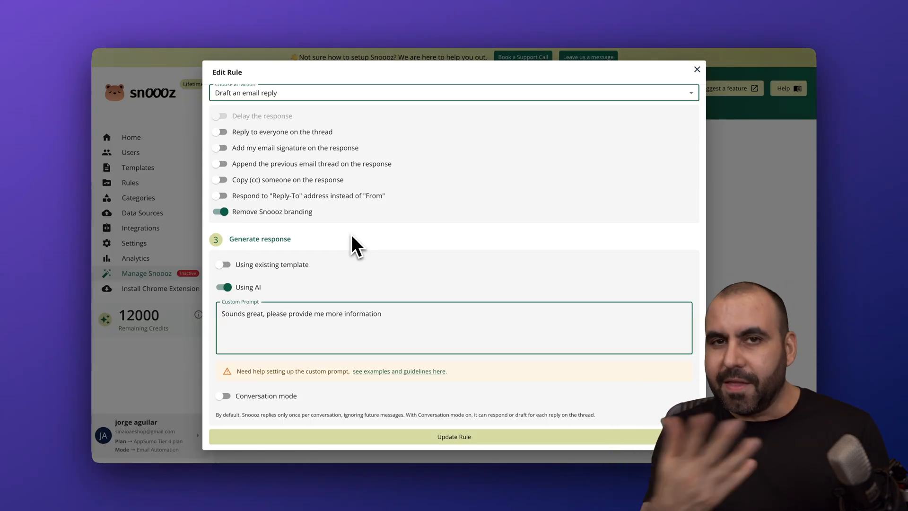
scroll(350, 241, "down", 1)
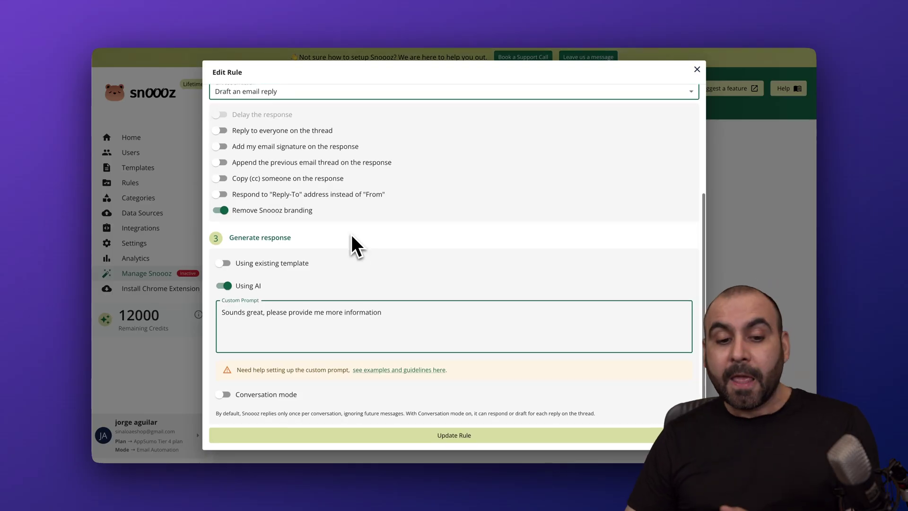
left_click(270, 260)
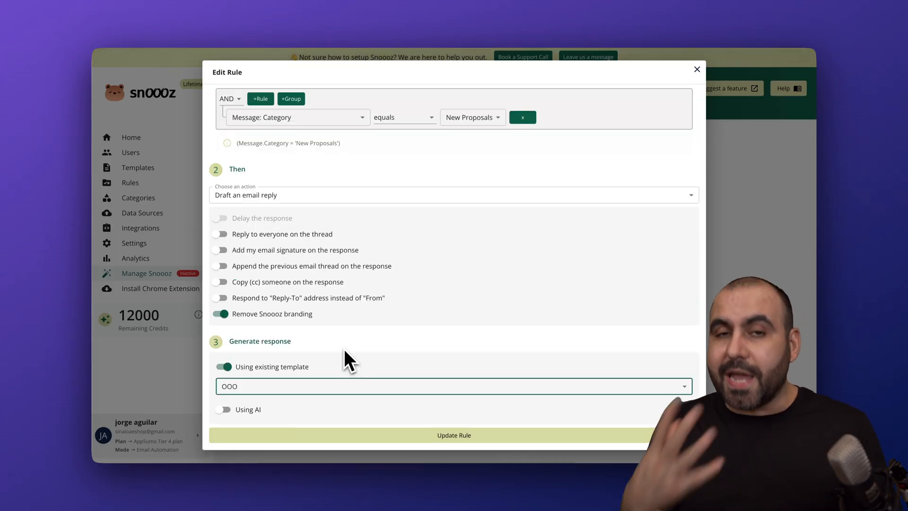
left_click(228, 367)
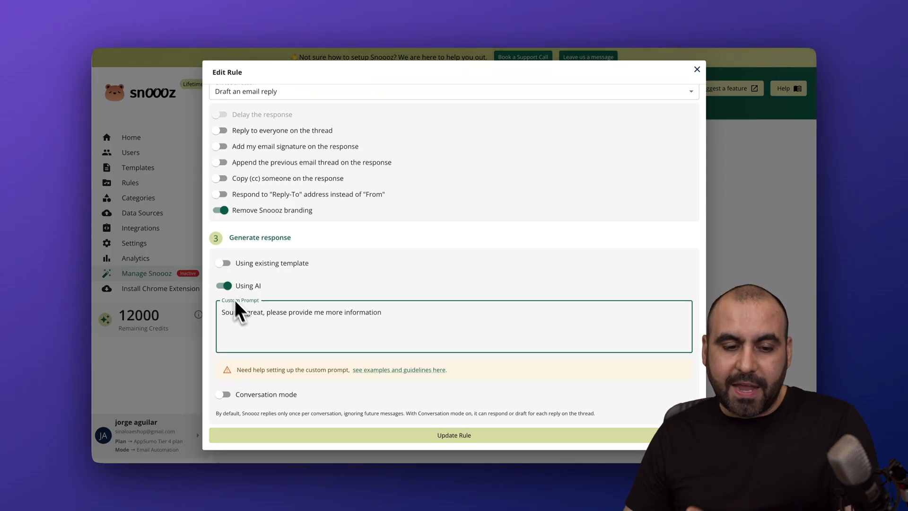
left_click_drag(221, 314, 428, 325)
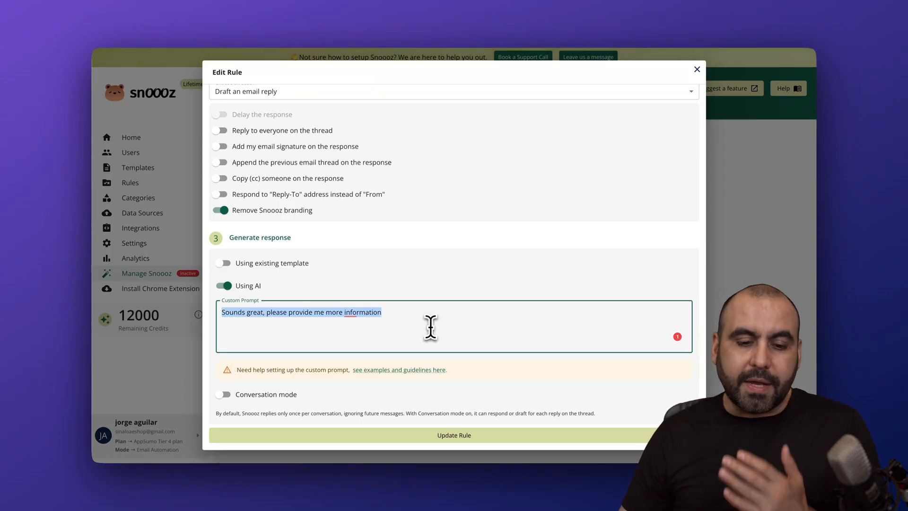
left_click(430, 326)
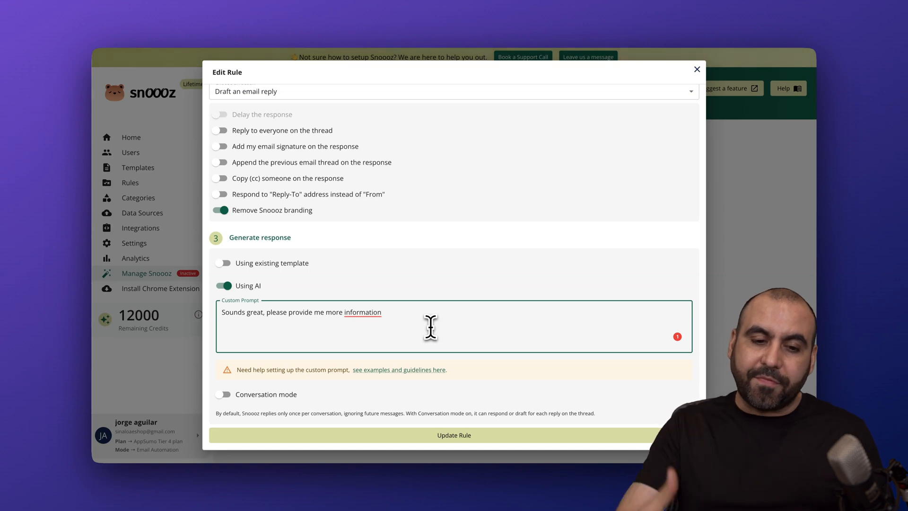
Leave conversation mode off for the rule and close the rule editor
left_click(230, 396)
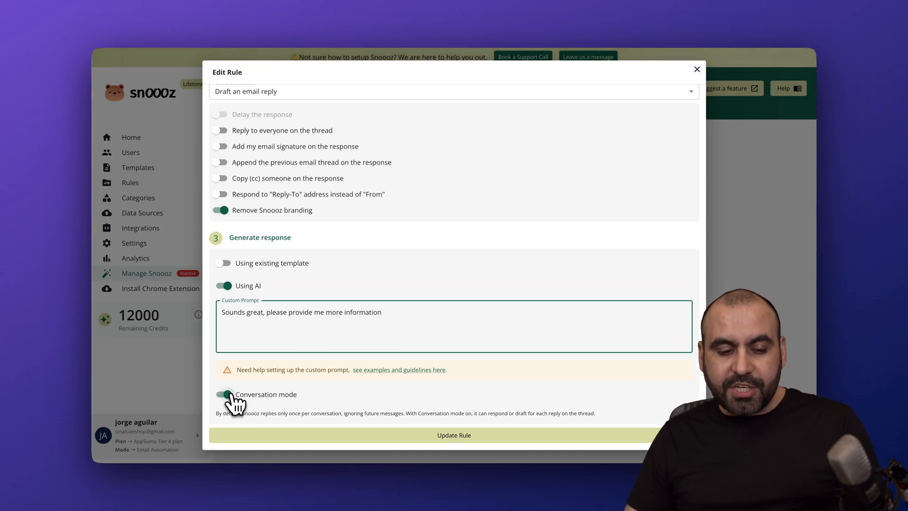
left_click(226, 395)
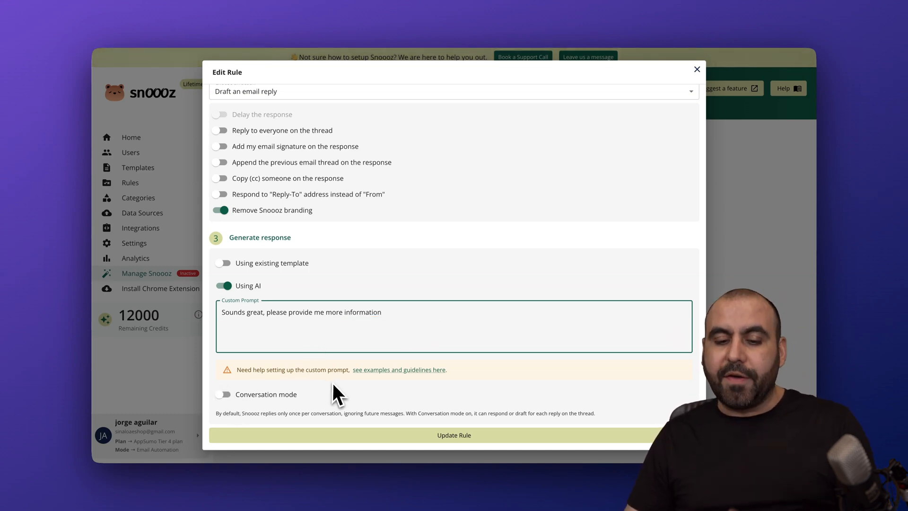
scroll(413, 332, "up", 3)
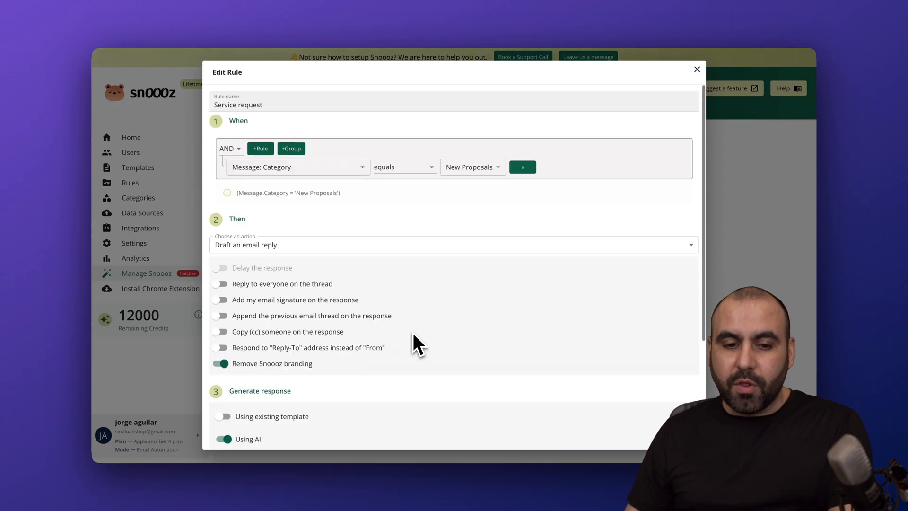
left_click(697, 69)
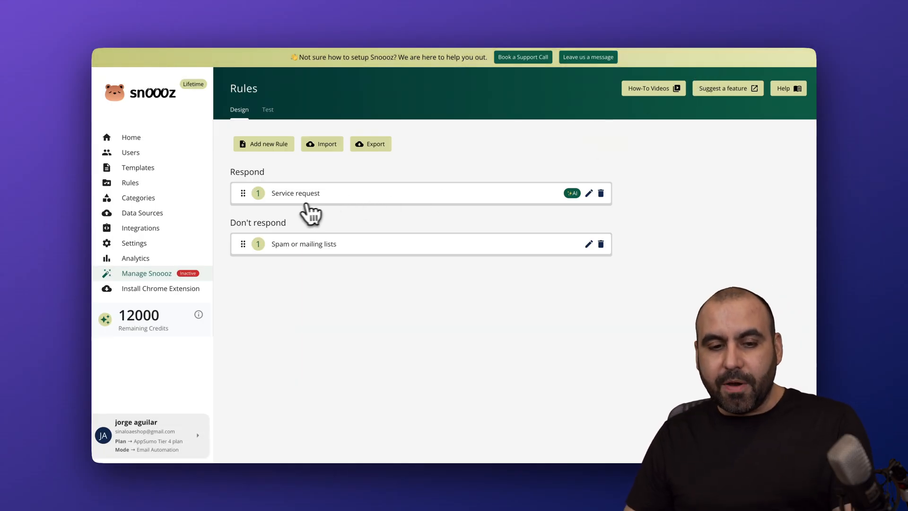
Start a new rule named URGENT keeping the Message: Subject contains urgent, asap condition
left_click(285, 146)
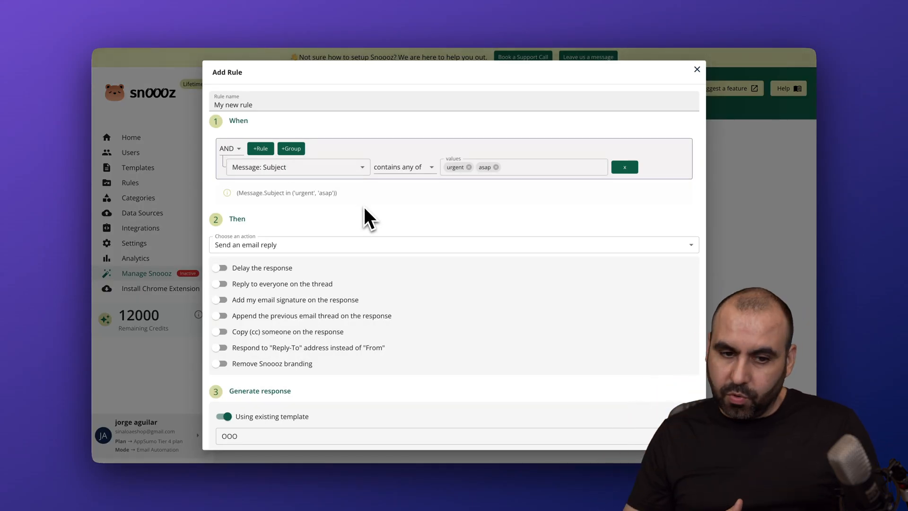
left_click(311, 171)
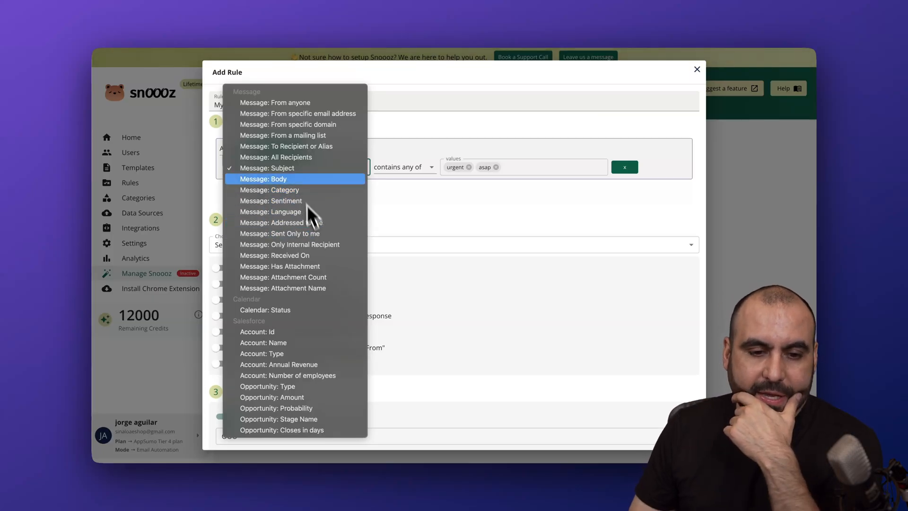
left_click(297, 171)
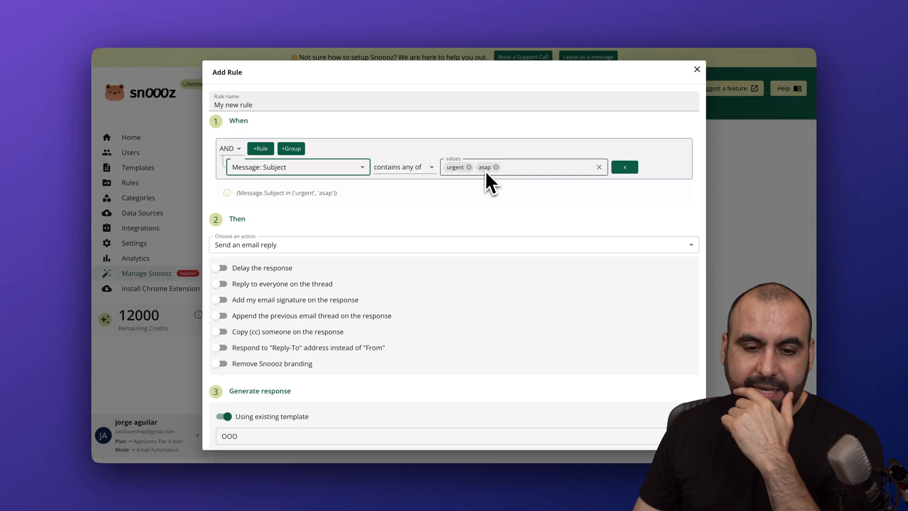
left_click(318, 102)
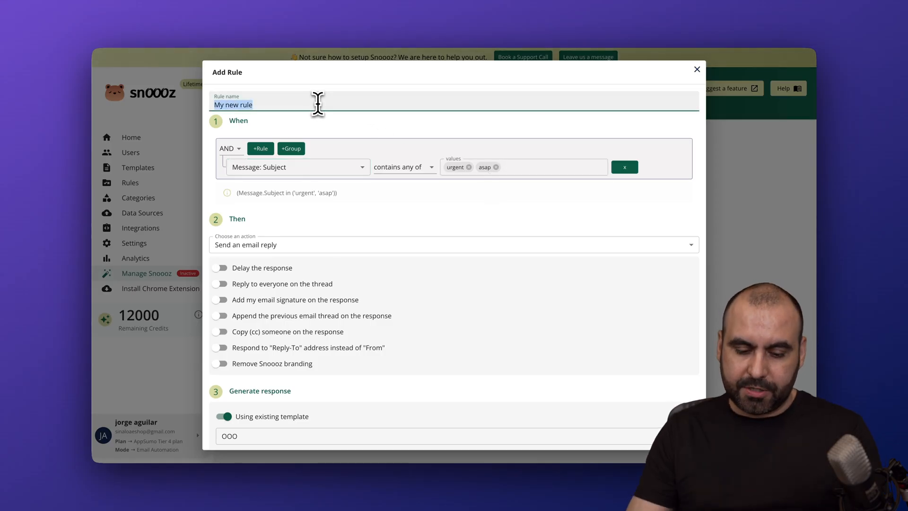
type("URGET")
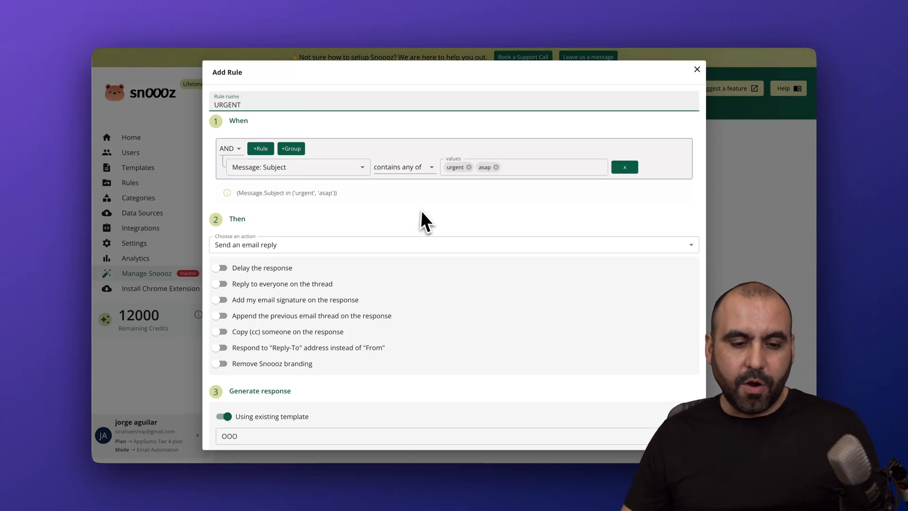
scroll(424, 212, "down", 2)
Make the rule draft an email reply without Snoooz branding and save it
left_click(248, 201)
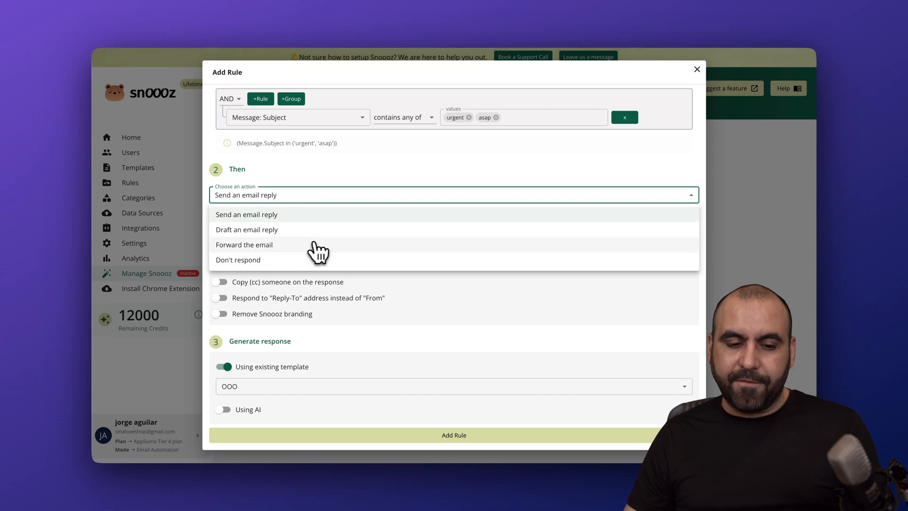
left_click(287, 233)
left_click(223, 314)
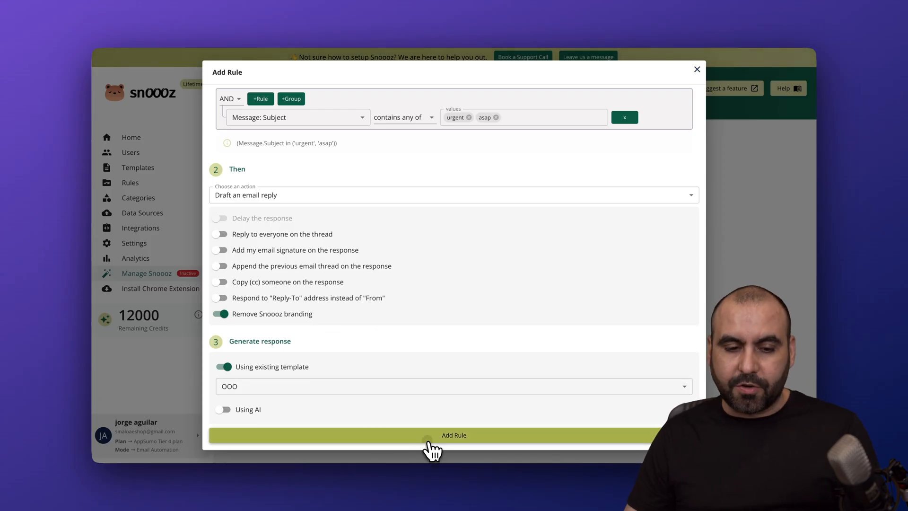
left_click(430, 436)
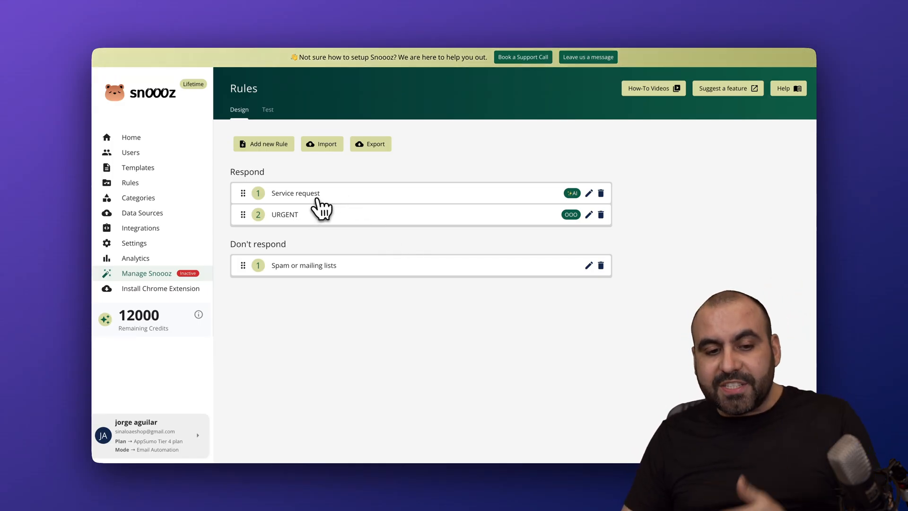
Move the URGENT rule above Service request in the Respond priority list
left_click_drag(243, 212, 238, 189)
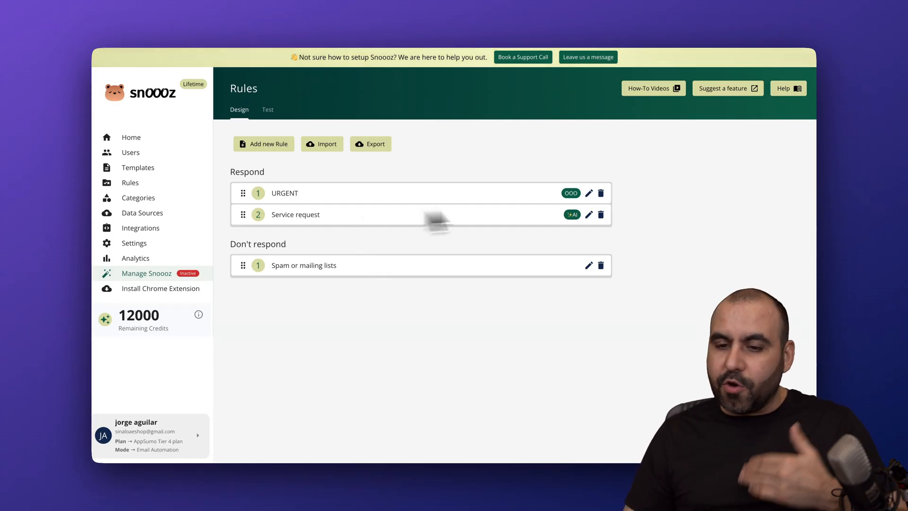
left_click(589, 193)
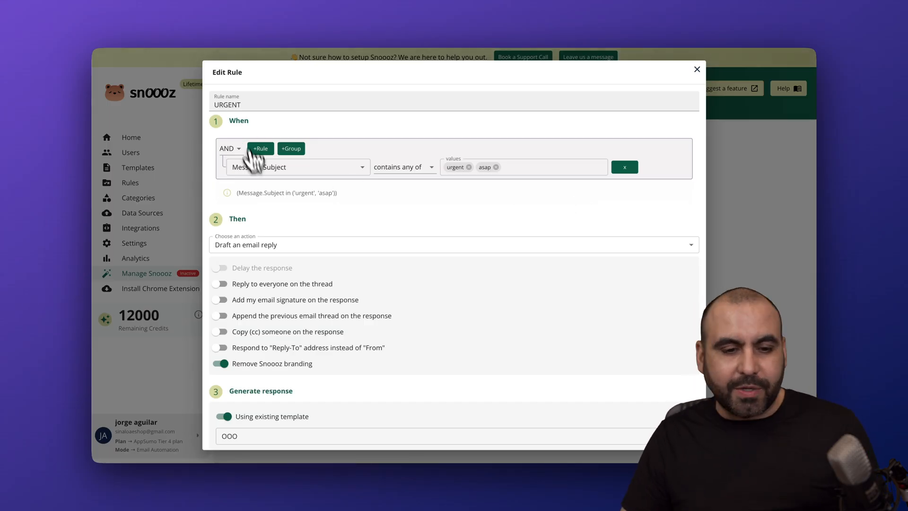
left_click(335, 173)
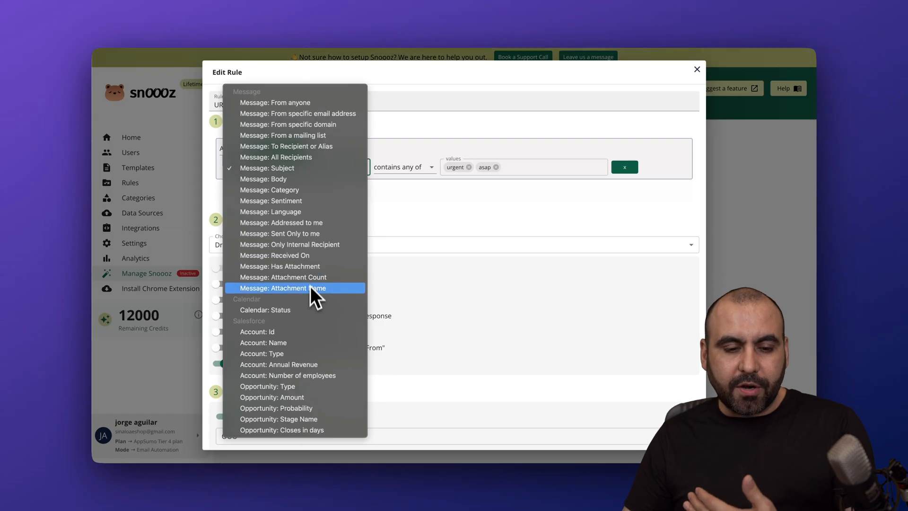
left_click(698, 70)
left_click(698, 69)
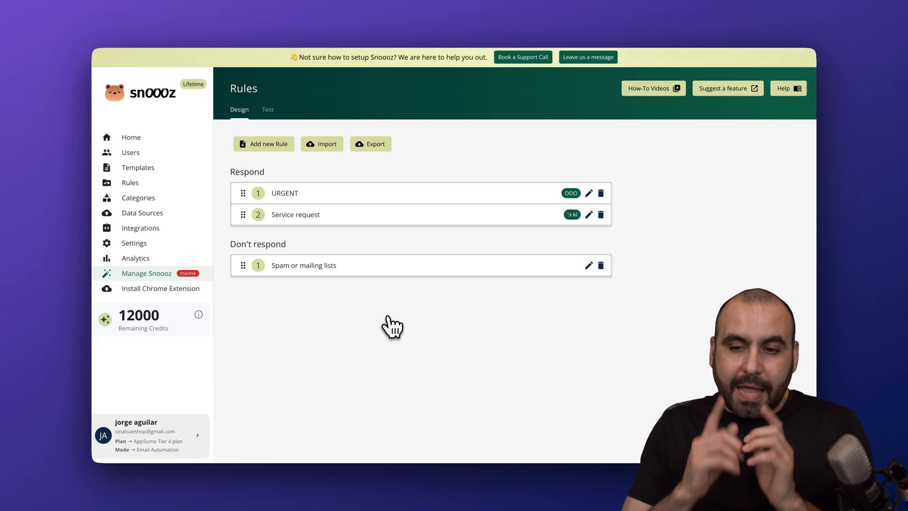
left_click(268, 110)
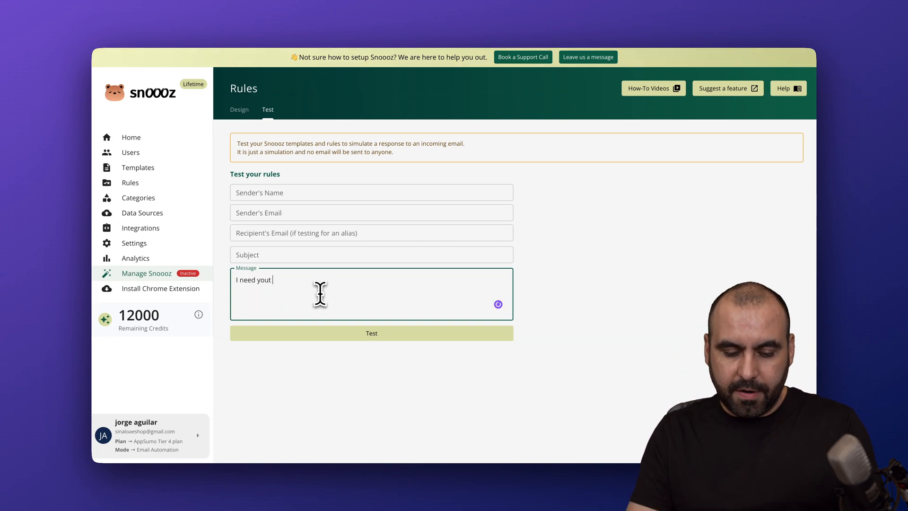
type("service")
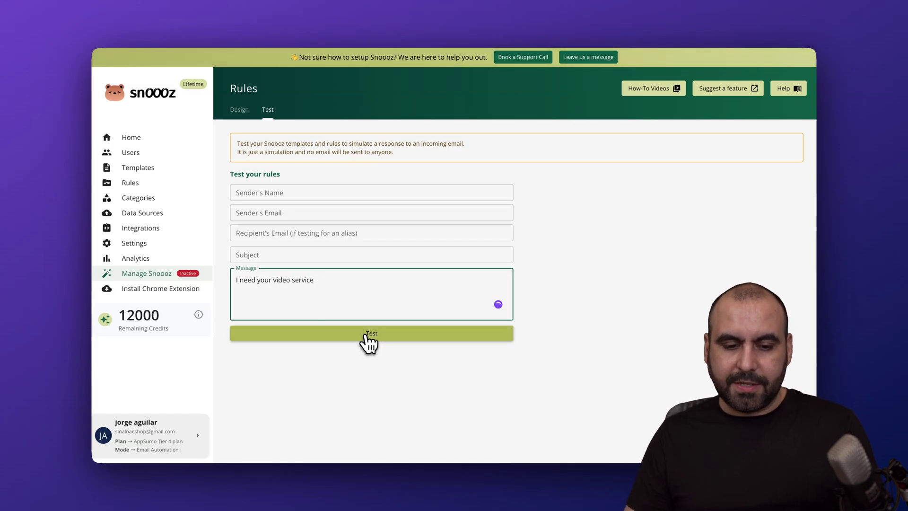
left_click(367, 333)
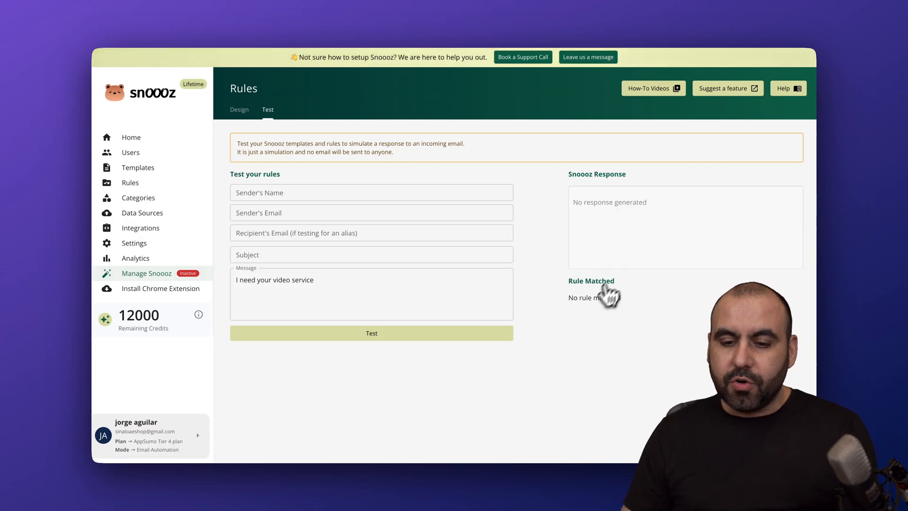
triple_click(628, 300)
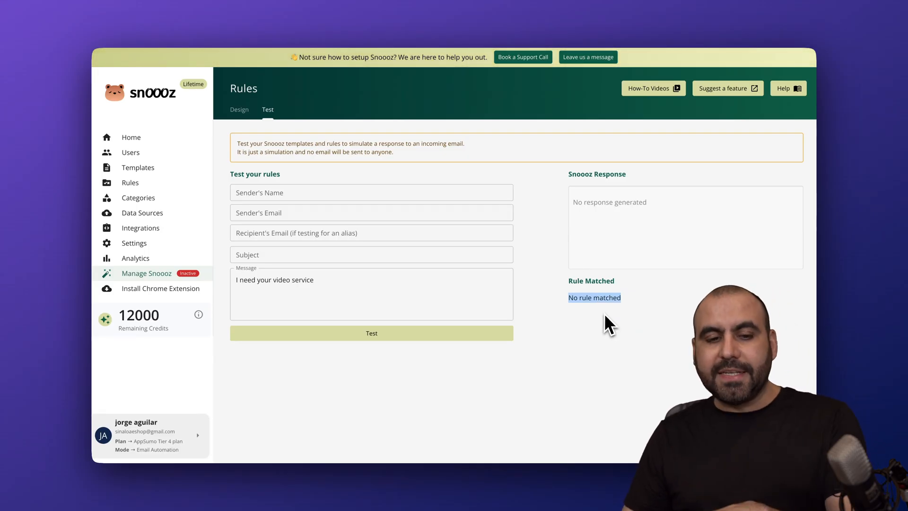
left_click(241, 110)
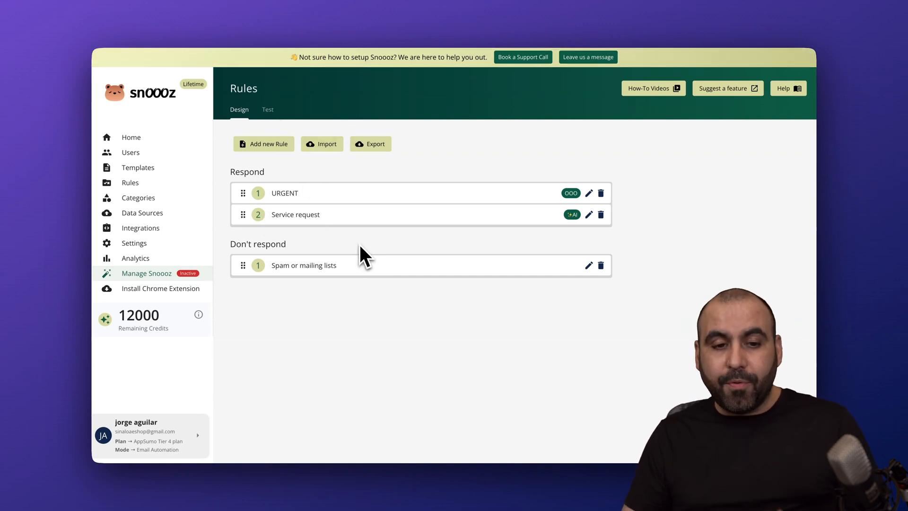
left_click(150, 156)
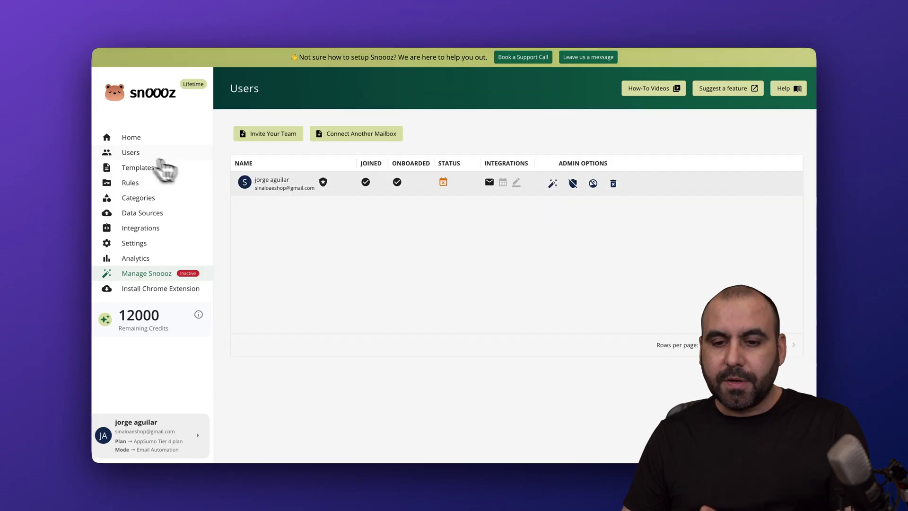
Set the mailbox to respond All the time without enabling Snoooz, then go to Analytics
left_click(553, 184)
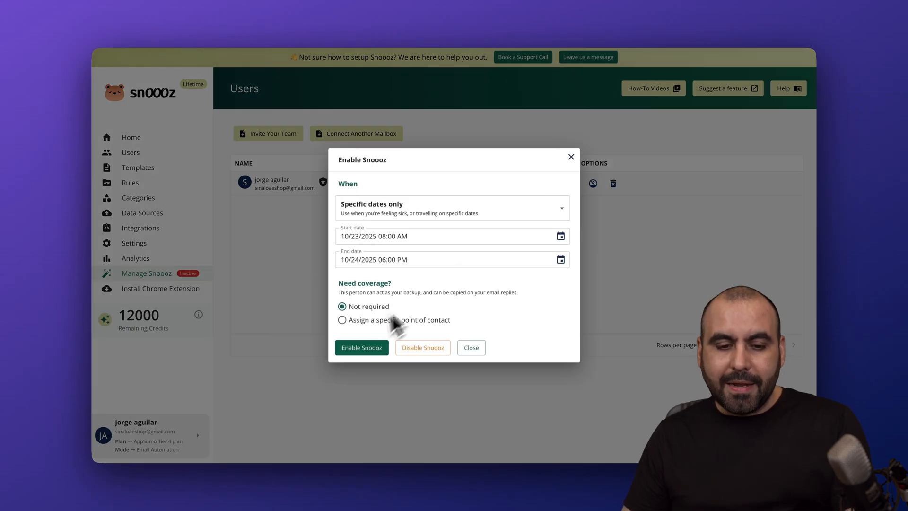
left_click(443, 208)
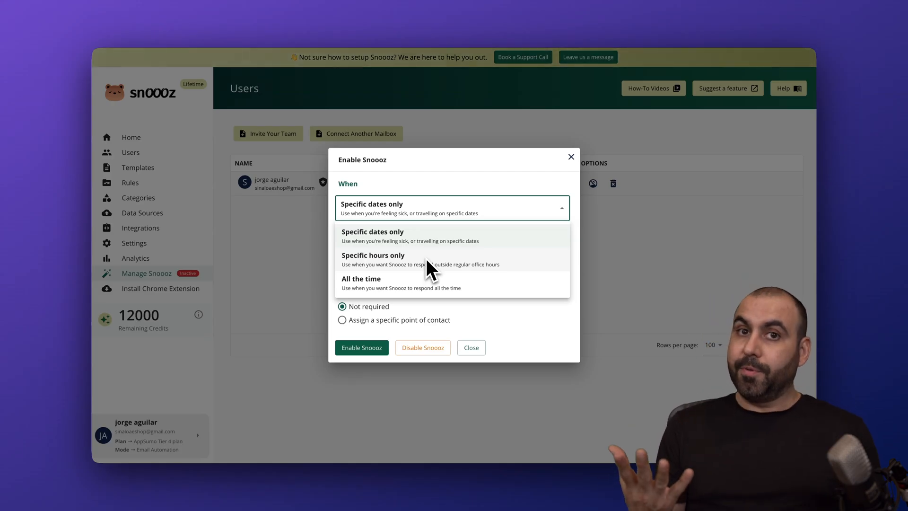
left_click(404, 285)
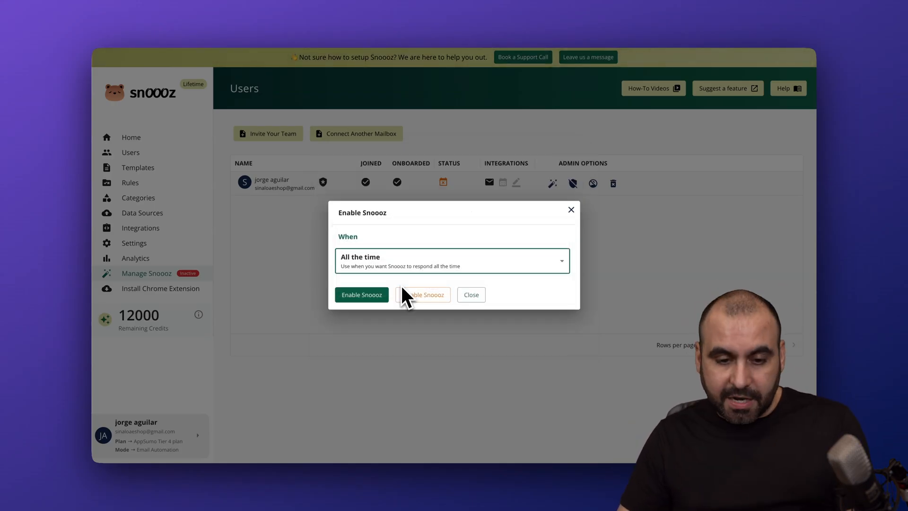
left_click(473, 295)
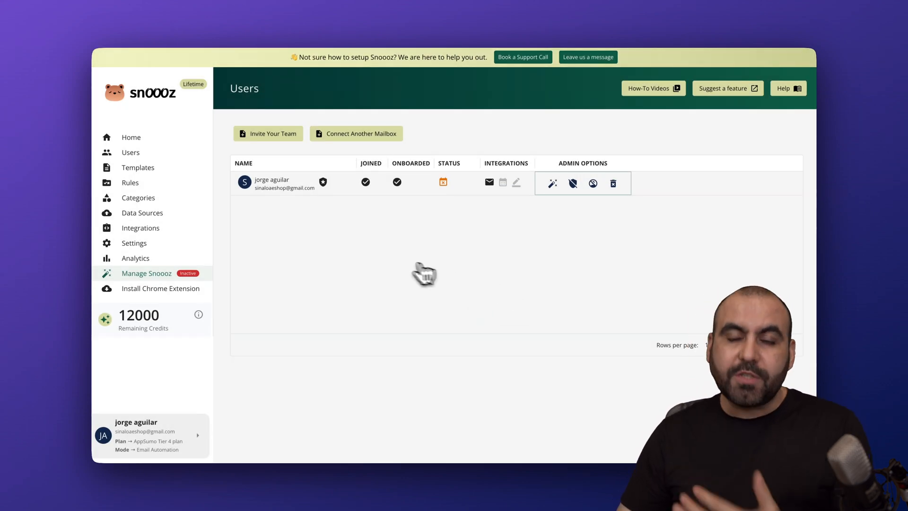
left_click(152, 260)
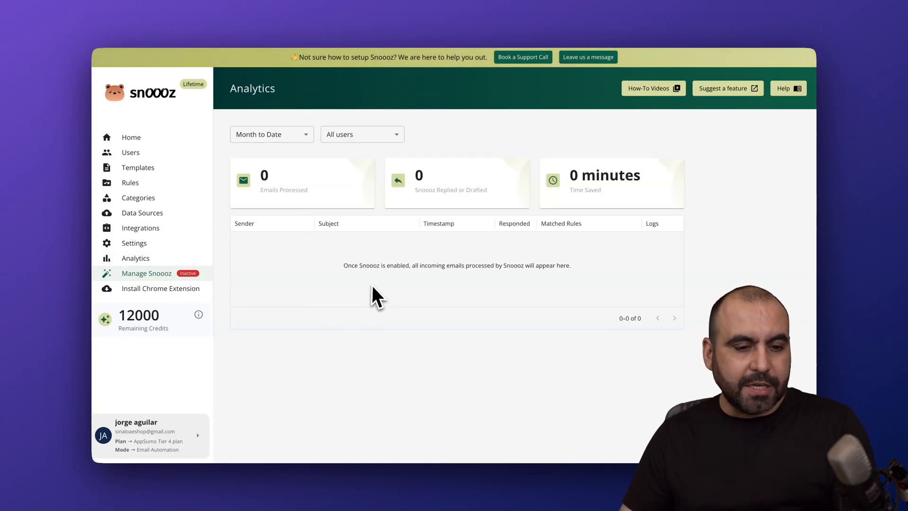
Check the available AI providers in Settings without changing them and return Home
left_click(143, 244)
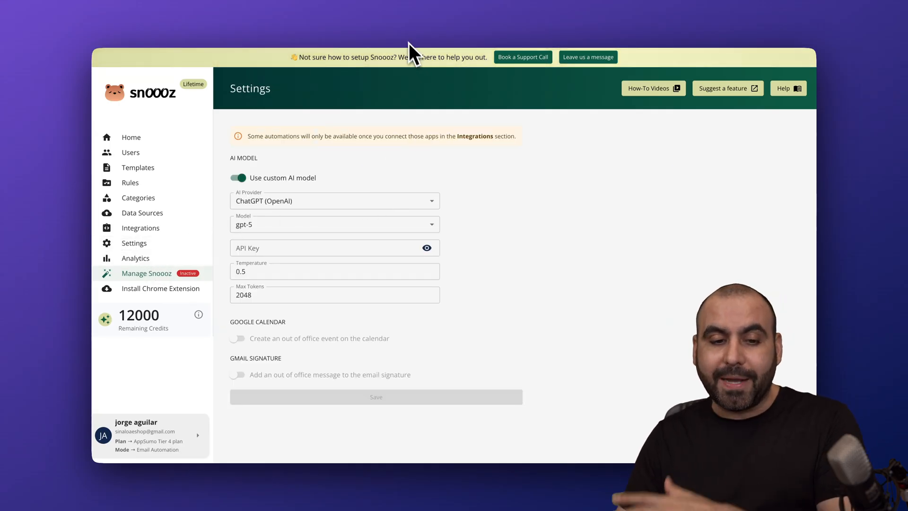
left_click(305, 208)
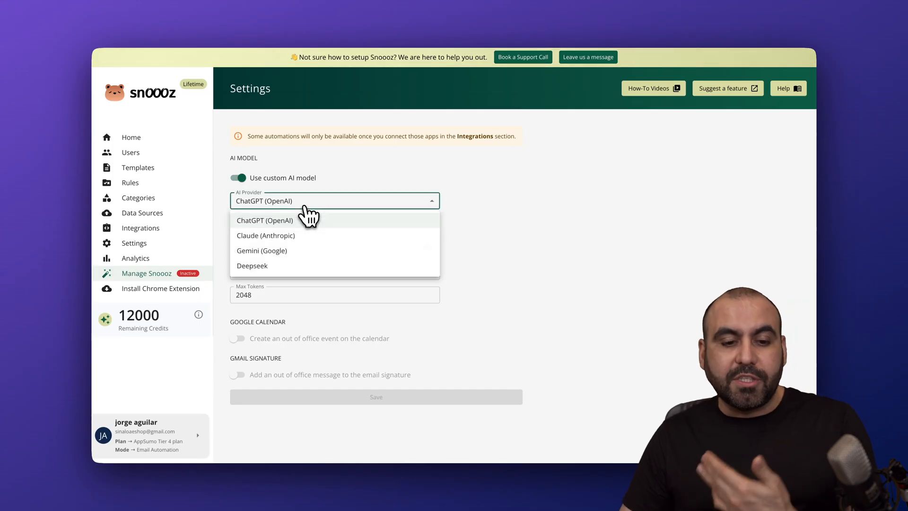
left_click(502, 262)
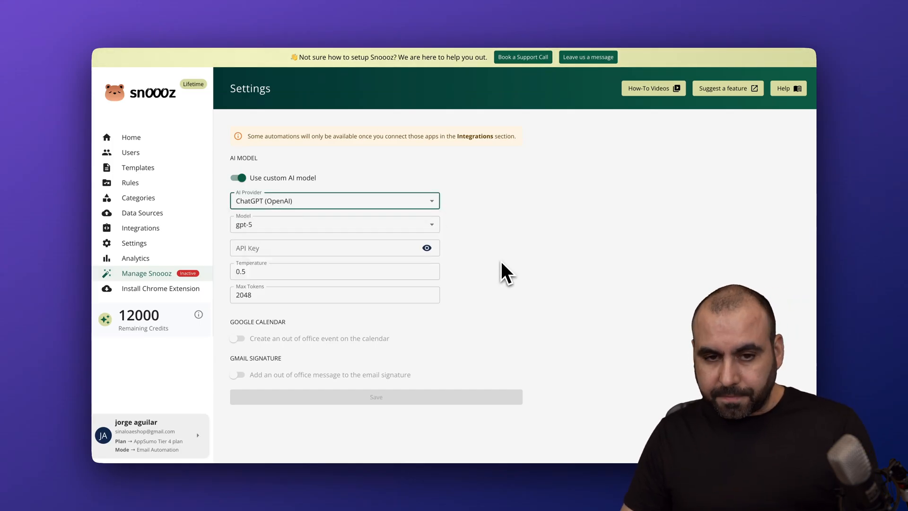
left_click(164, 135)
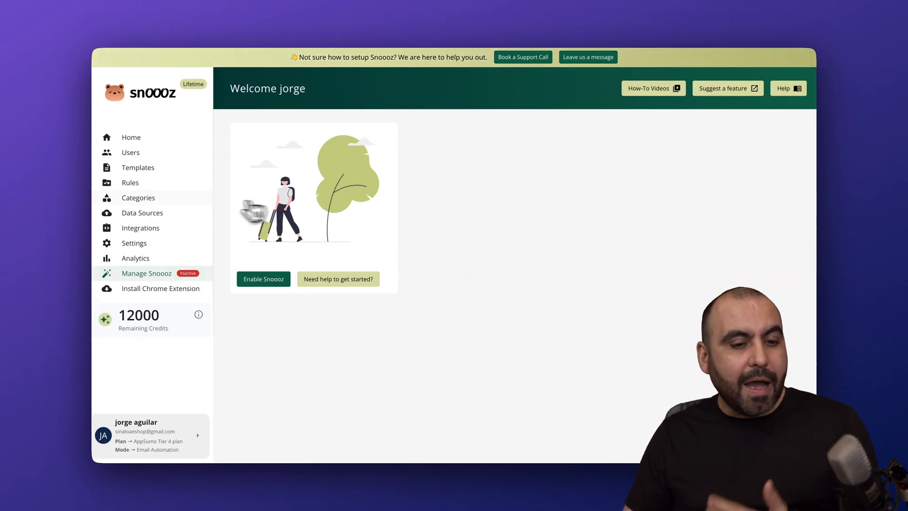
Show the Rules page from the sidebar
left_click(162, 186)
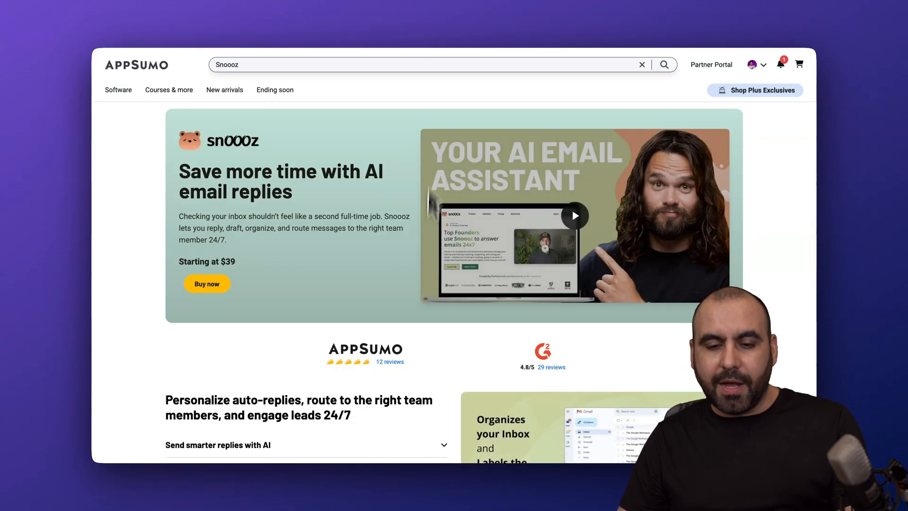
scroll(424, 326, "down", 3)
scroll(422, 342, "down", 5)
scroll(423, 344, "down", 3)
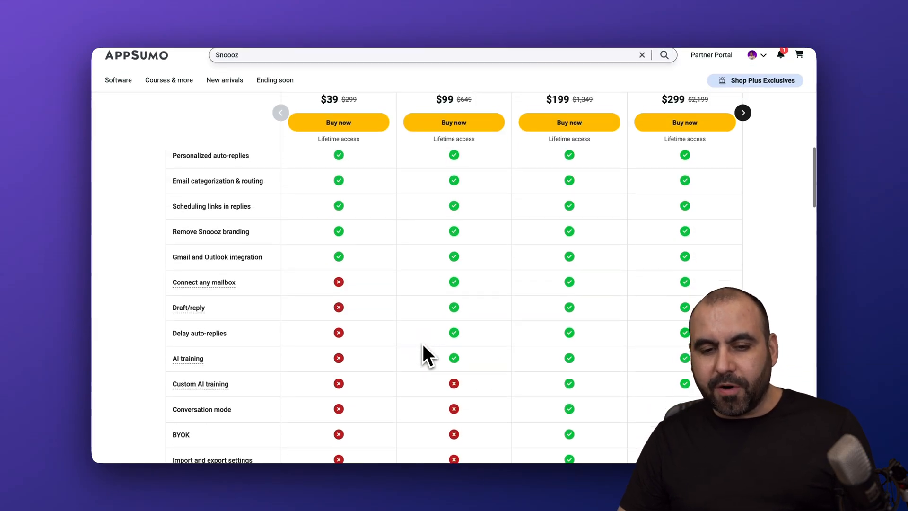
scroll(422, 344, "up", 1)
scroll(422, 344, "down", 1)
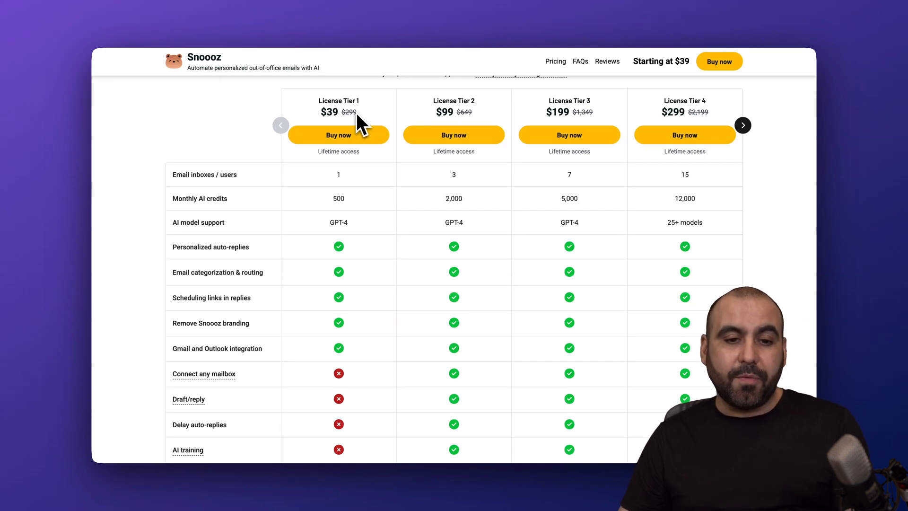
Review the AppSumo pricing table's four tiers ($39–$299), highlighting the premium-only feature rows
left_click(388, 113)
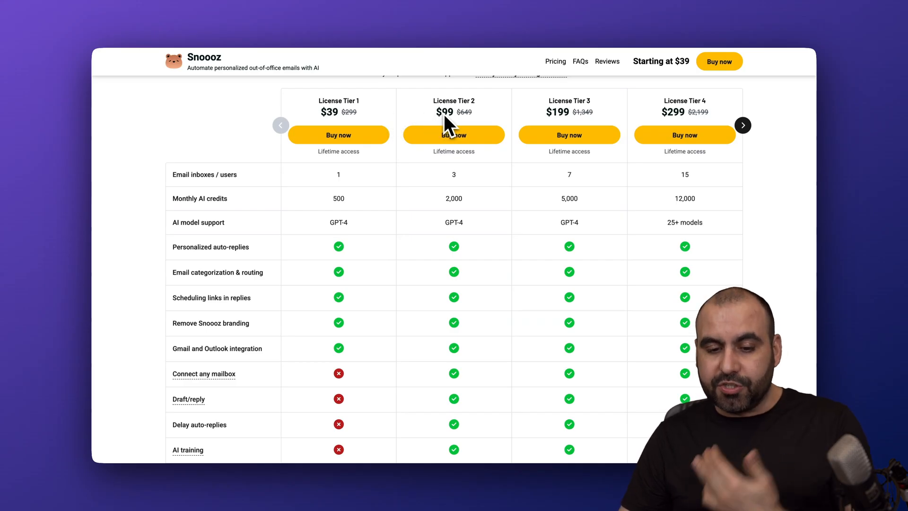
scroll(425, 266, "down", 3)
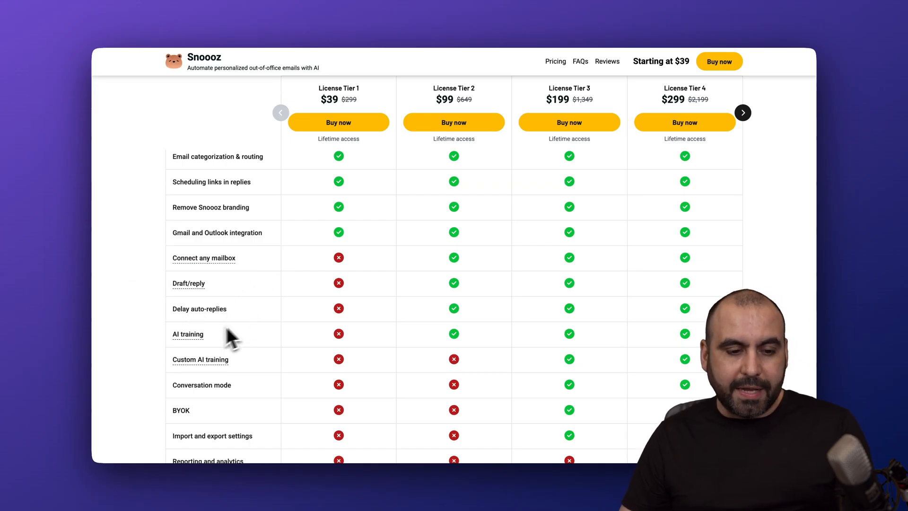
scroll(431, 332, "down", 2)
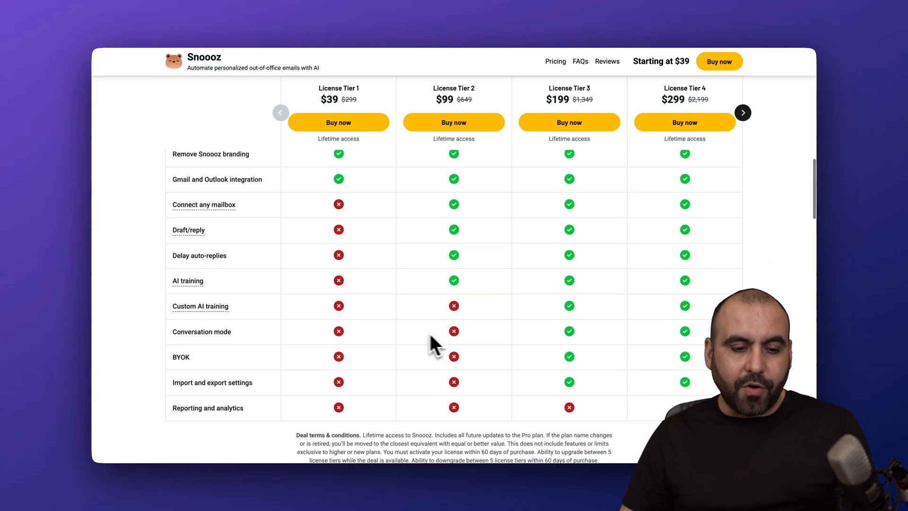
left_click_drag(172, 304, 238, 399)
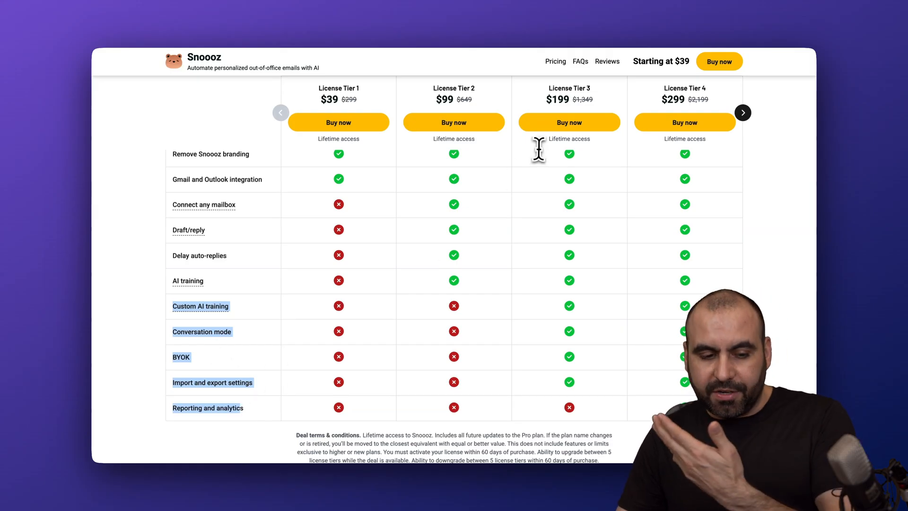
left_click(429, 425)
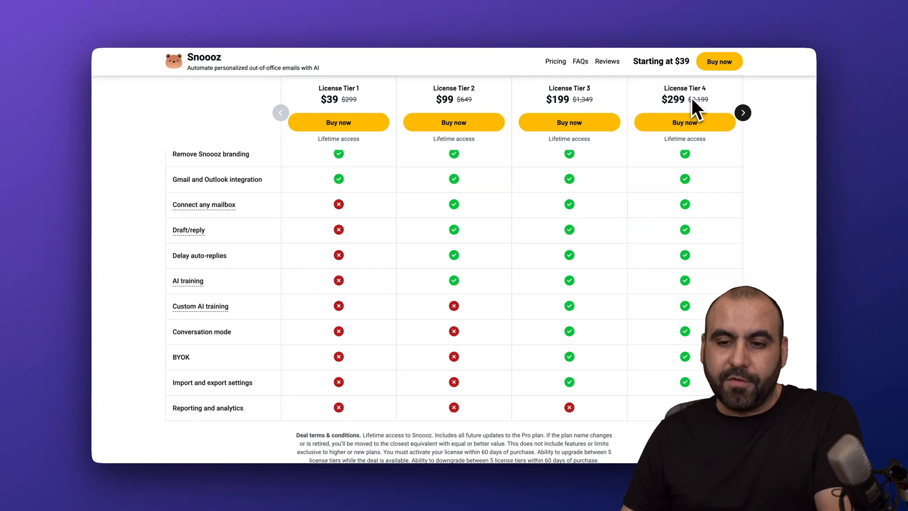
scroll(720, 167, "up", 5)
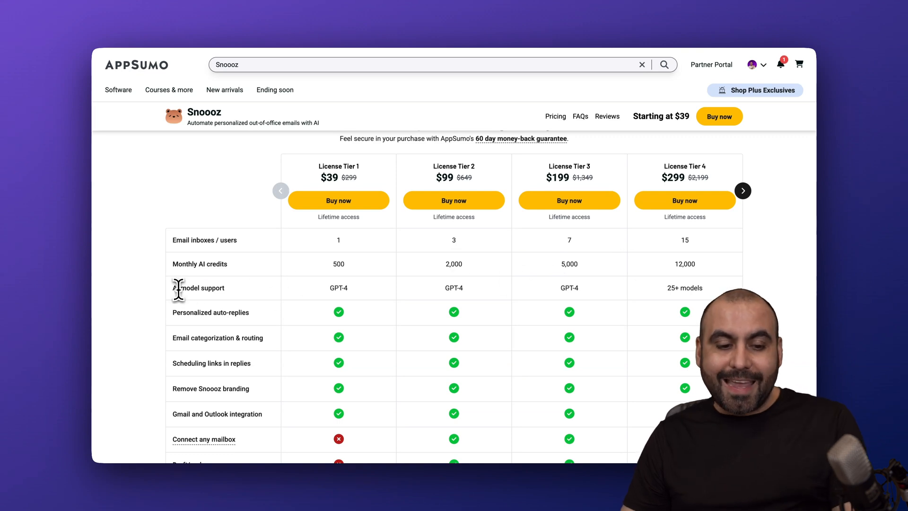
Review the AI model support row, noting 25+ models in Tier 4
left_click_drag(180, 289, 224, 288)
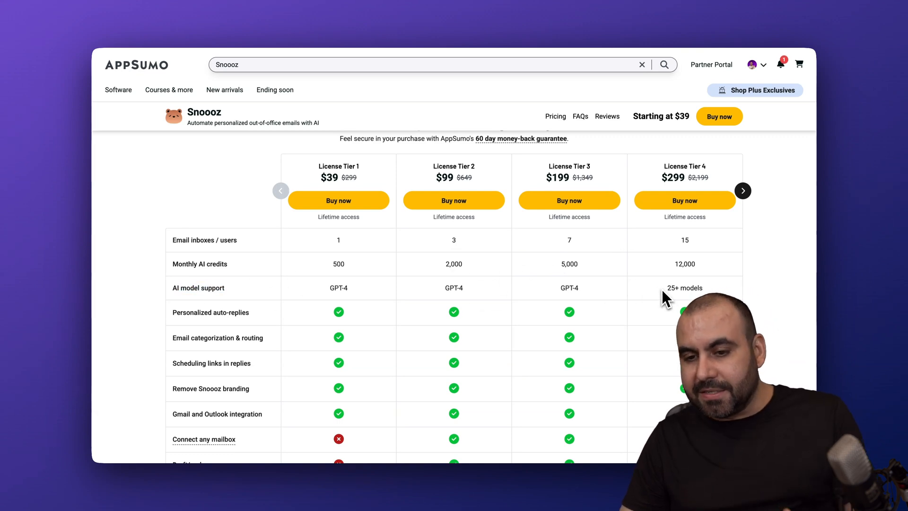
left_click_drag(662, 288, 704, 289)
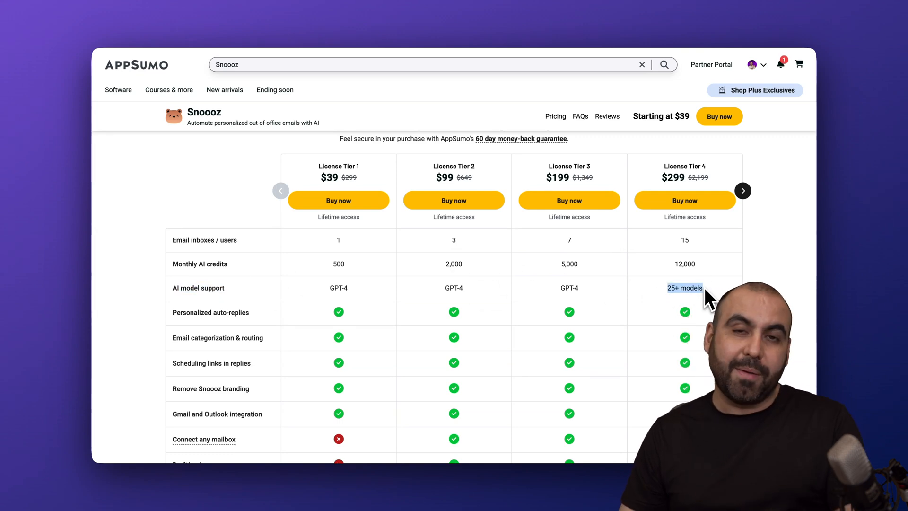
Reveal License Tier 5 at $399 and review its unlimited AI credits, 25 inboxes and 25+ models
left_click(742, 190)
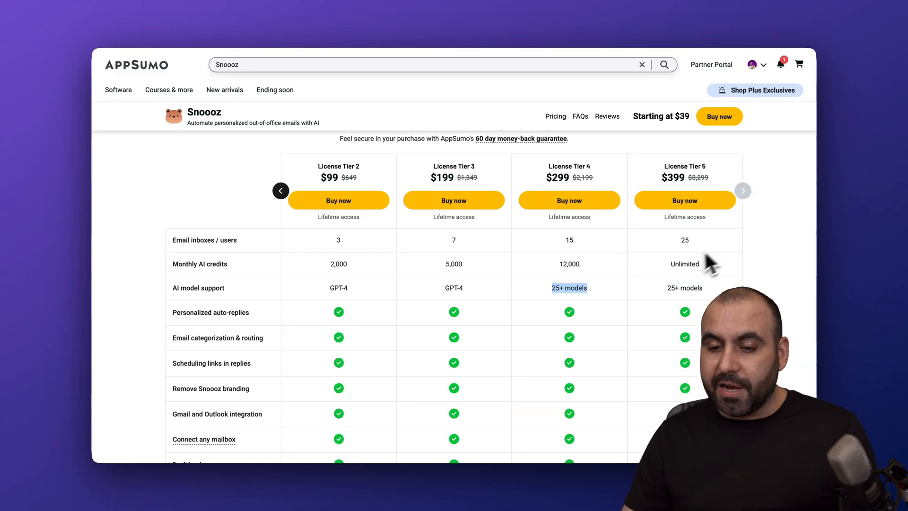
left_click_drag(668, 267, 718, 269)
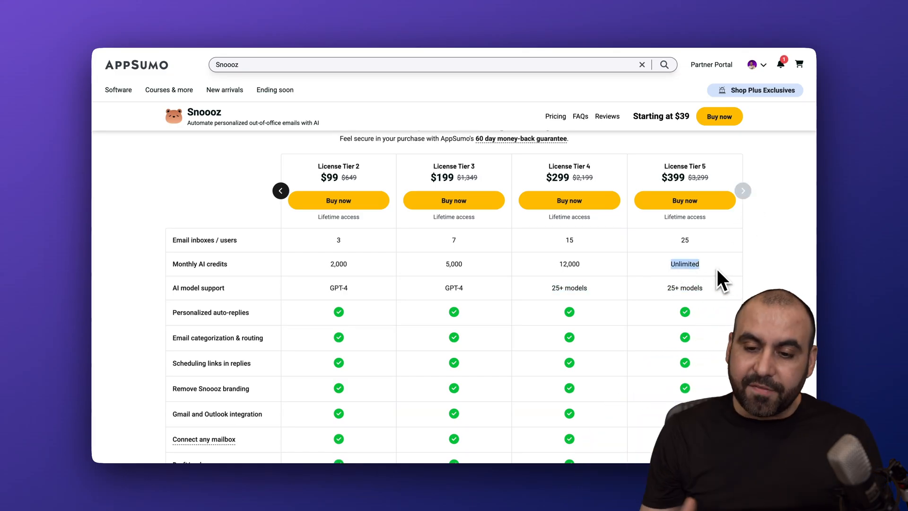
left_click(680, 241)
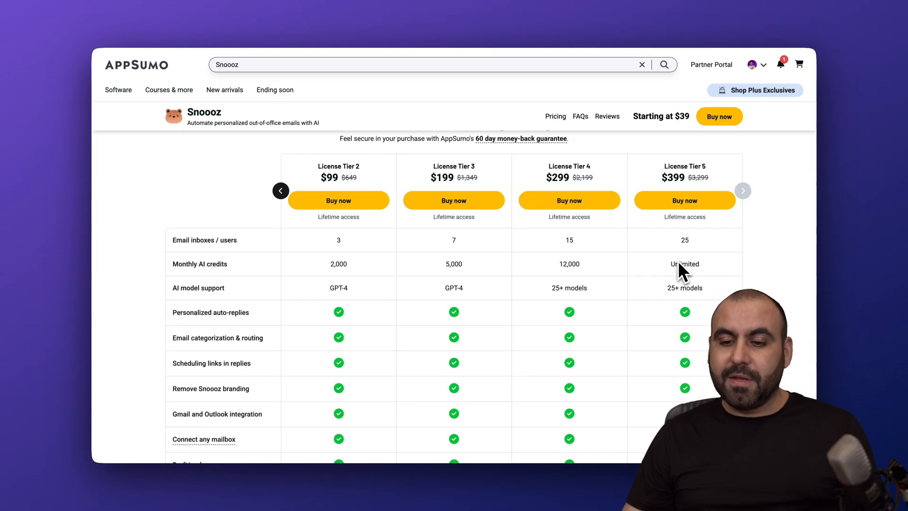
left_click_drag(668, 266, 718, 274)
double_click(685, 240)
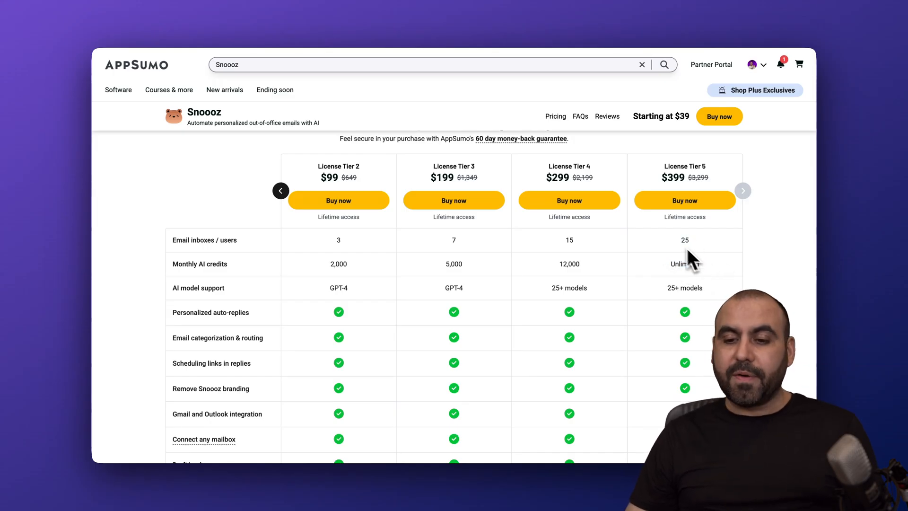
left_click(711, 242)
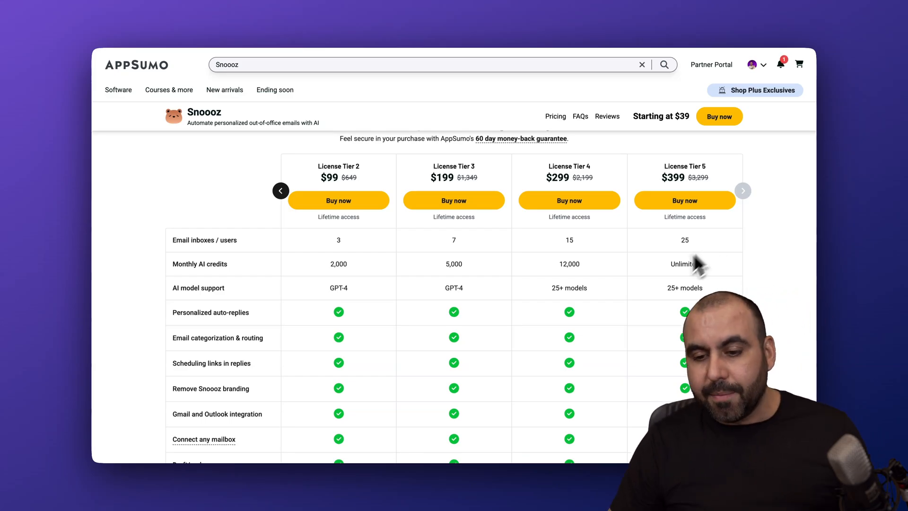
left_click_drag(657, 290, 723, 293)
left_click(724, 293)
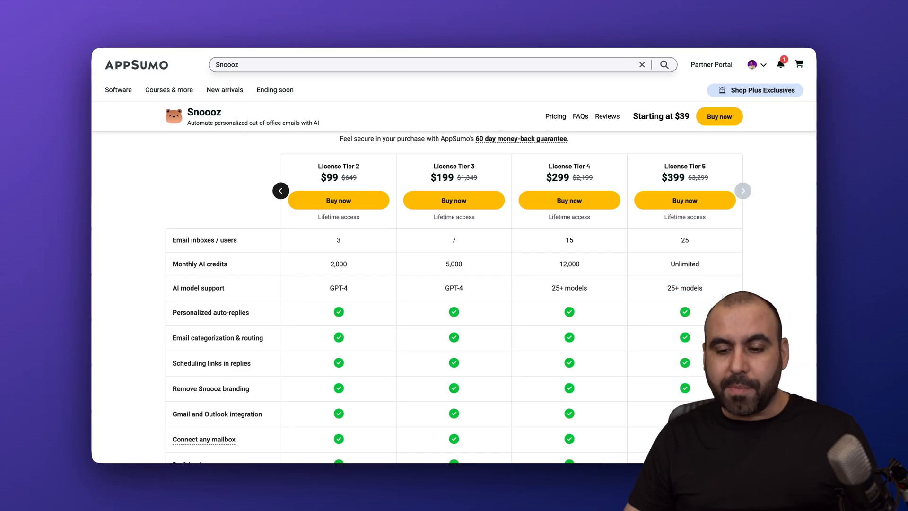
scroll(721, 294, "up", 1)
scroll(721, 294, "up", 10)
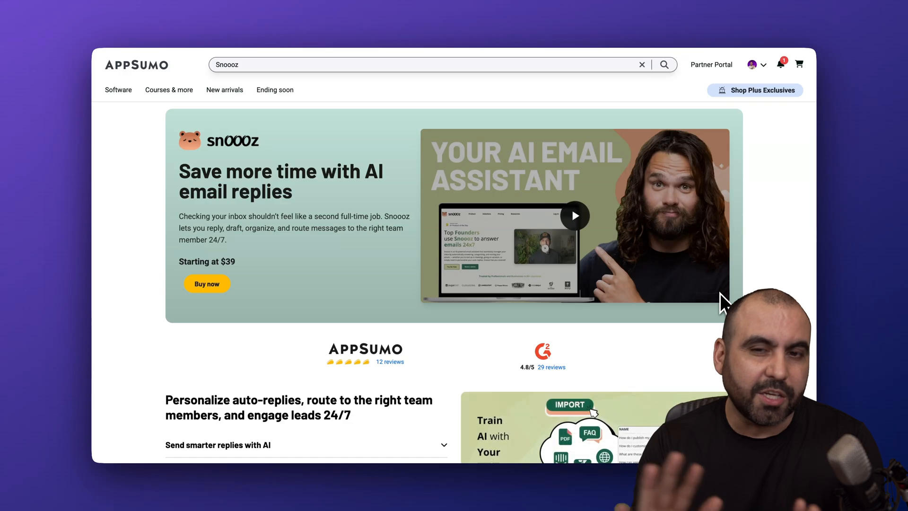
scroll(680, 332, "down", 1)
scroll(680, 332, "down", 10)
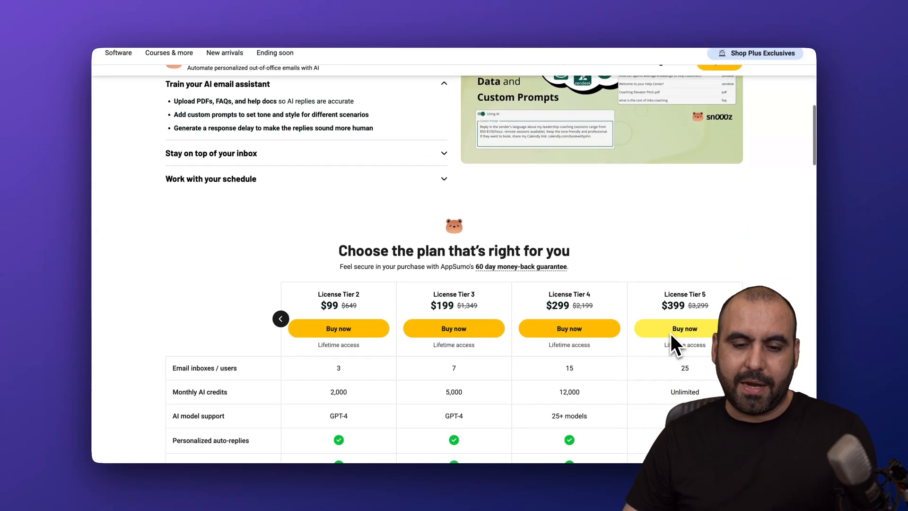
scroll(674, 344, "down", 5)
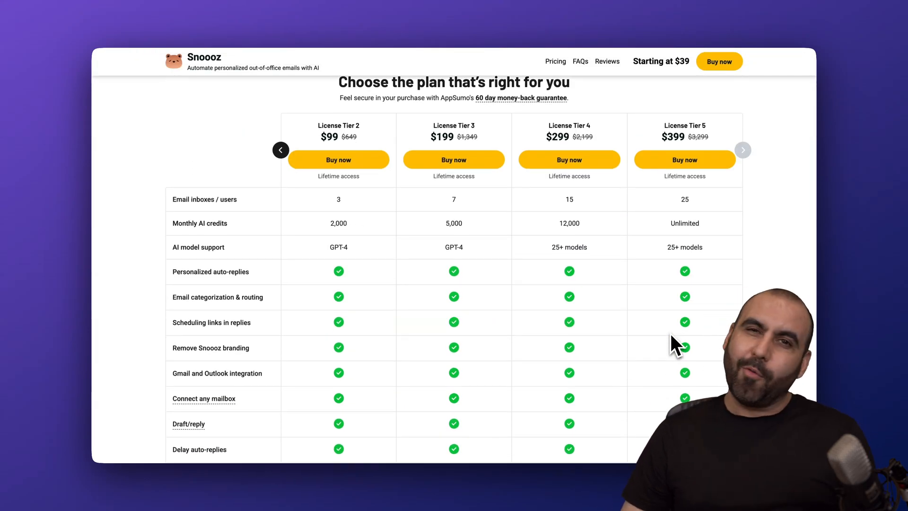